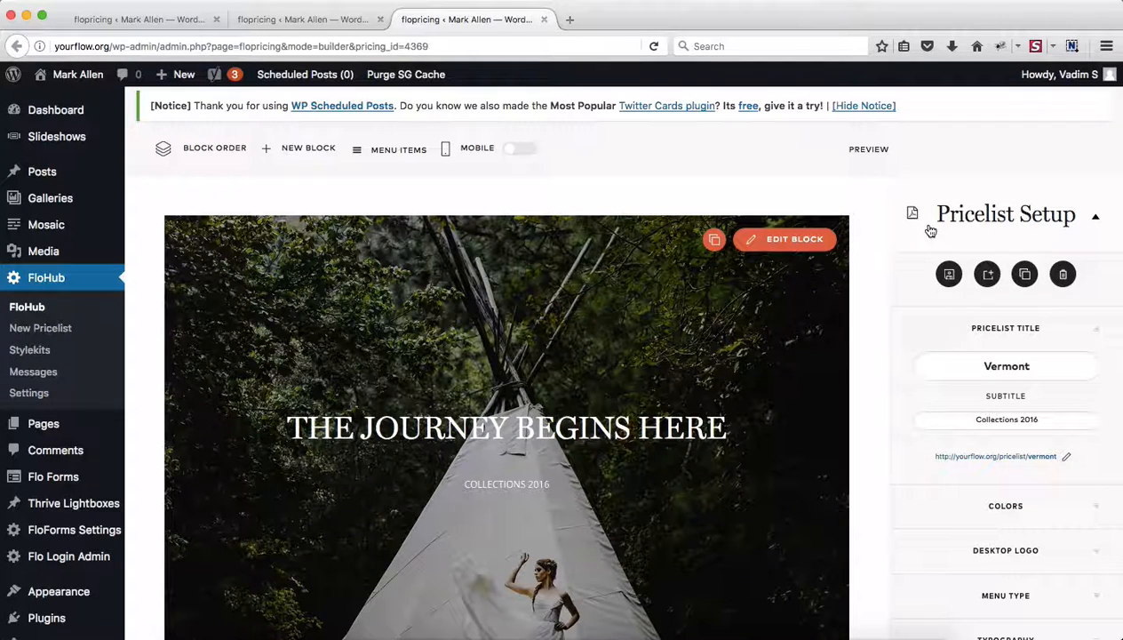
# Step: Open the testing1 stylekit for editing from the Stylekits list, and return to the Vermont pricelist builder
pyautogui.click(297, 13)
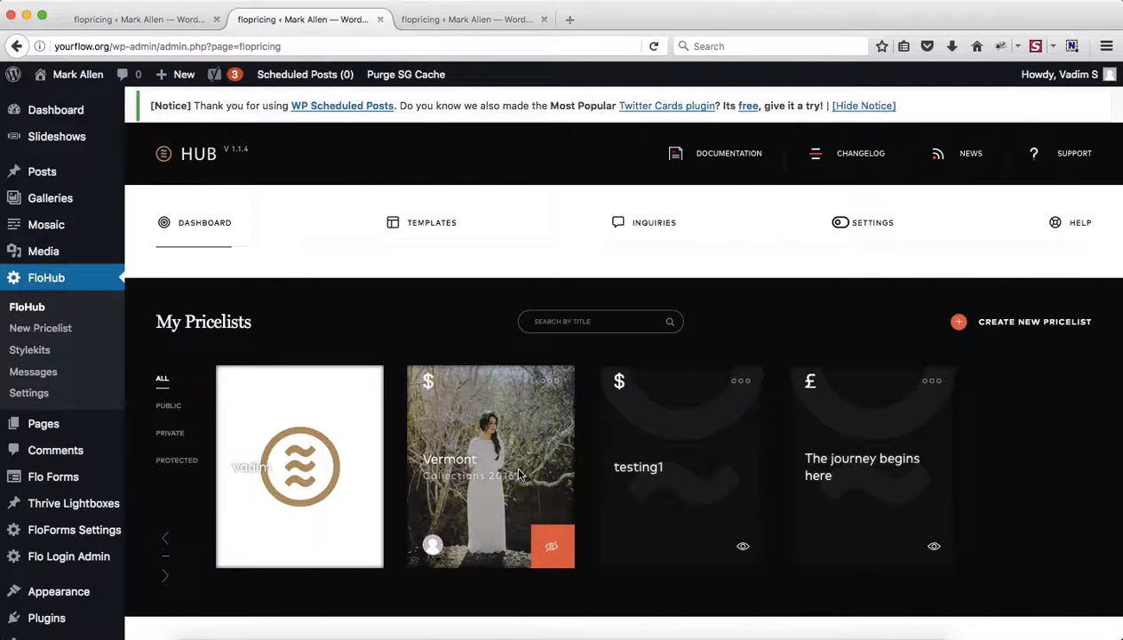
pyautogui.click(169, 17)
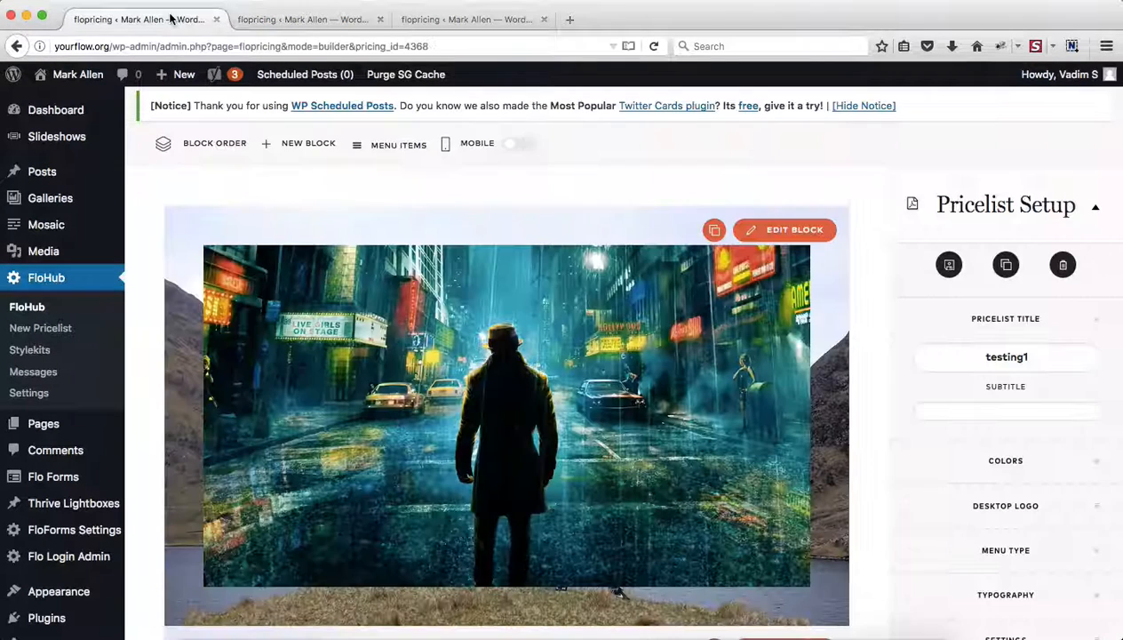
pyautogui.click(46, 352)
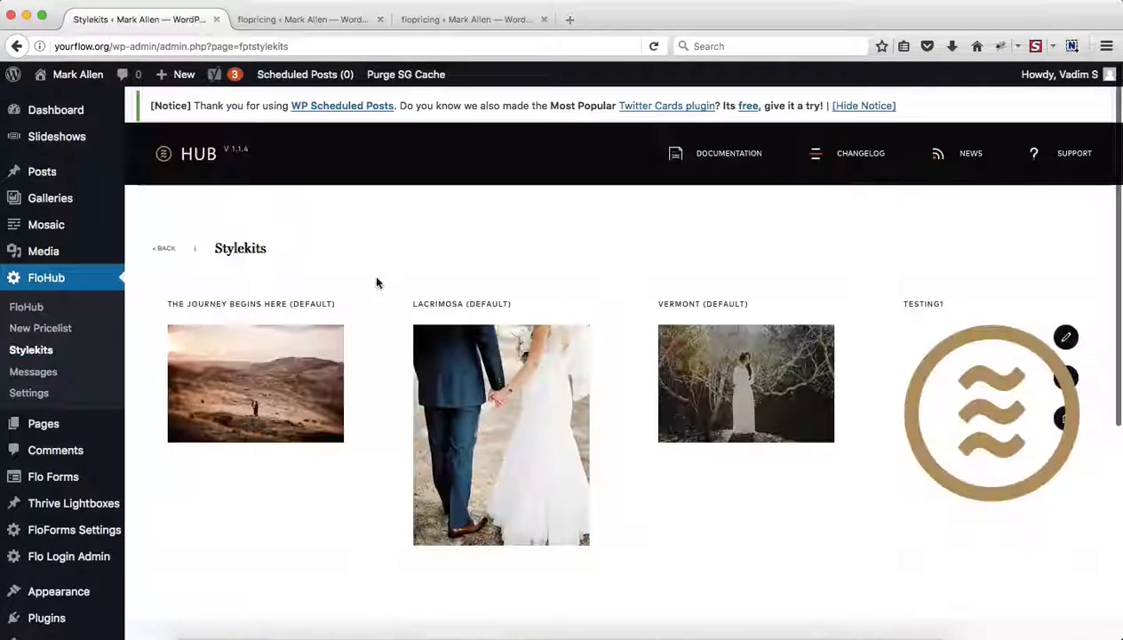
pyautogui.click(1065, 337)
pyautogui.click(448, 19)
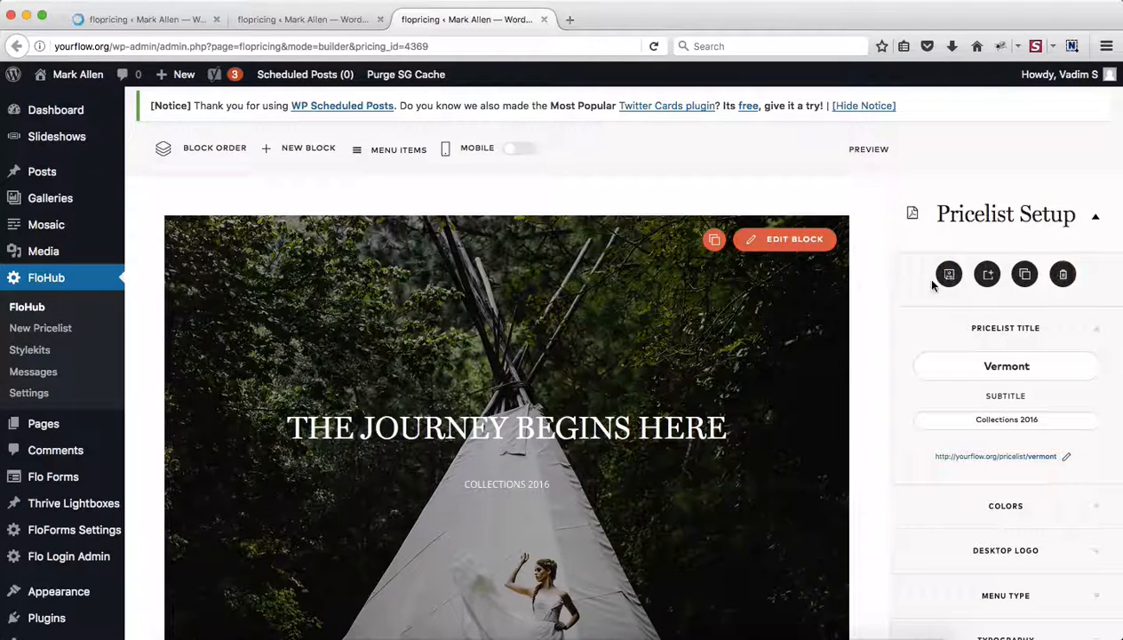
# Step: Look through the Vermont pricelist's setup sections and compare them with the testing1 stylekit's setup
pyautogui.scroll(-6, 1032, 417)
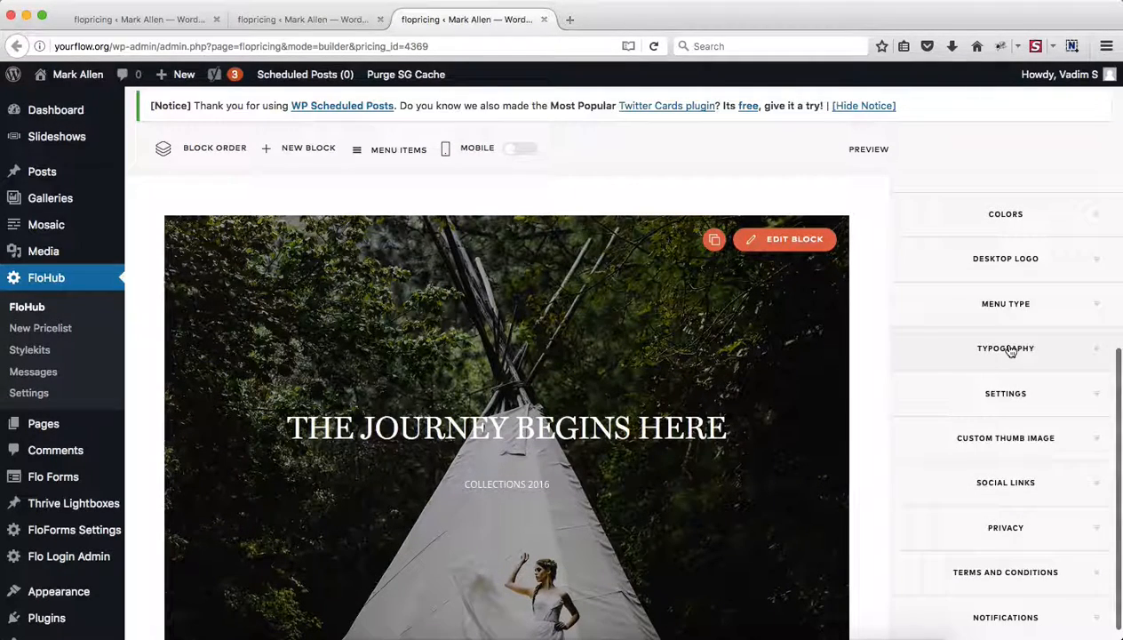
pyautogui.scroll(1, 1010, 352)
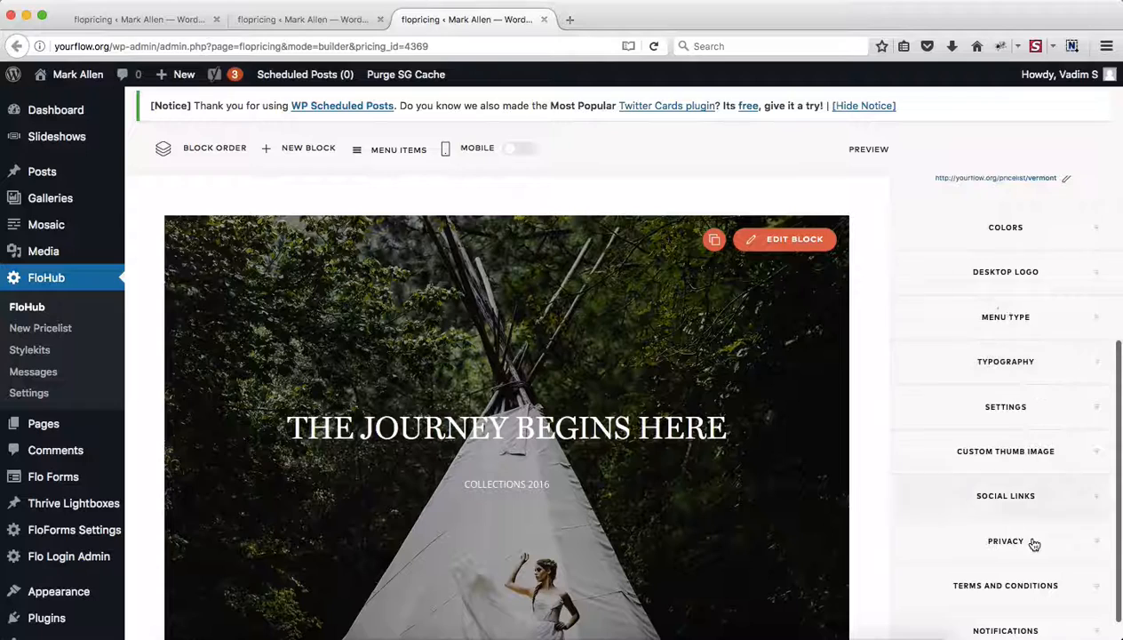
pyautogui.scroll(5, 1010, 280)
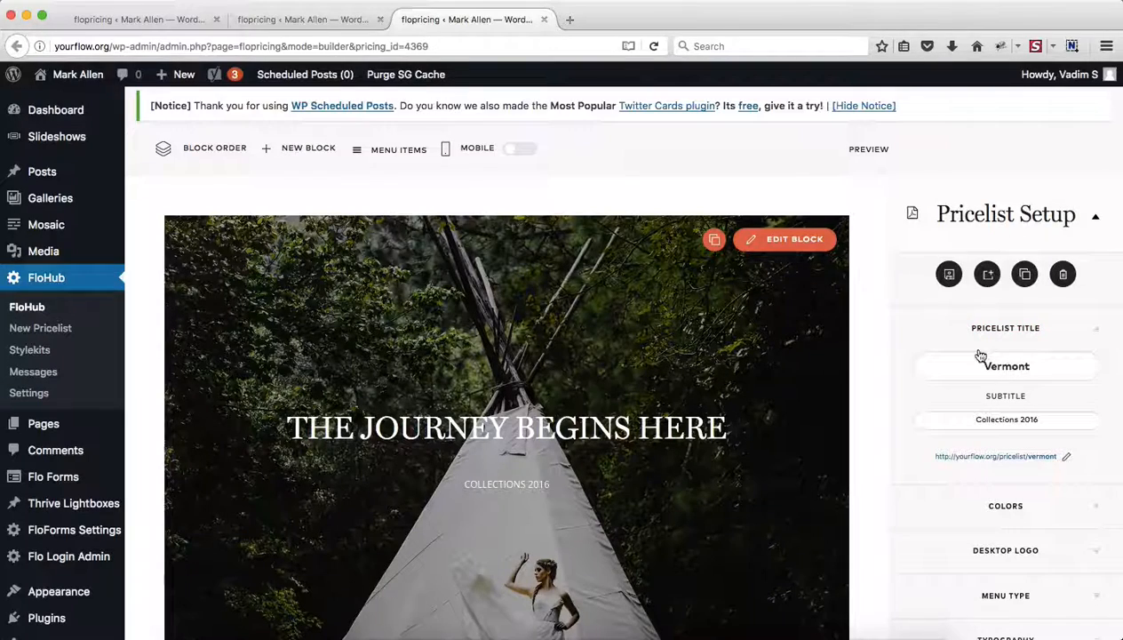
pyautogui.click(165, 20)
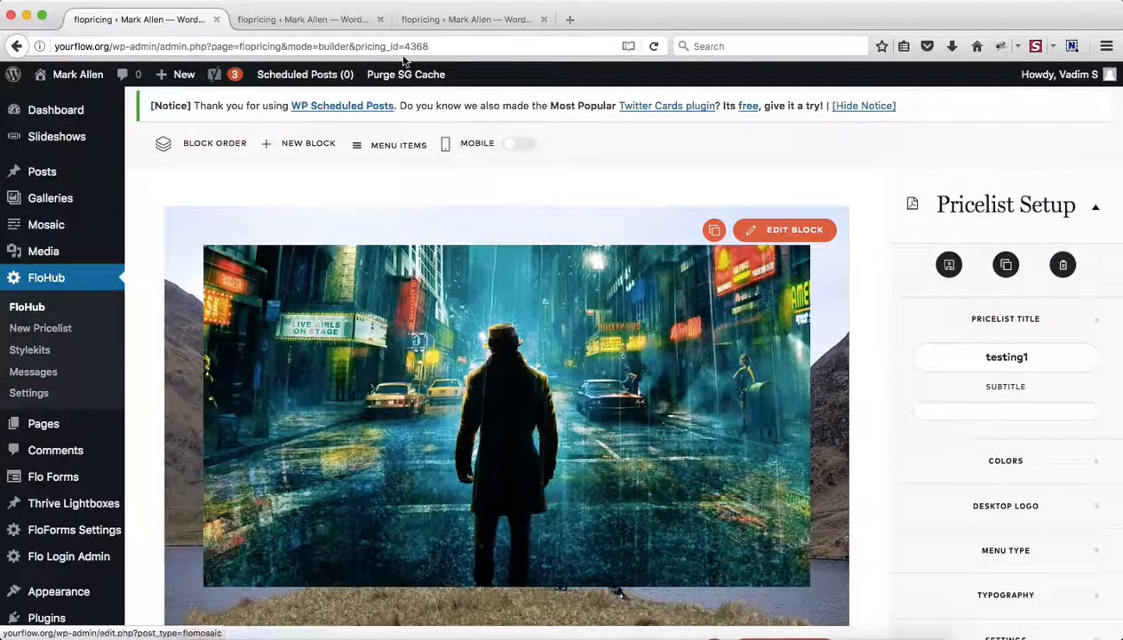
pyautogui.click(444, 20)
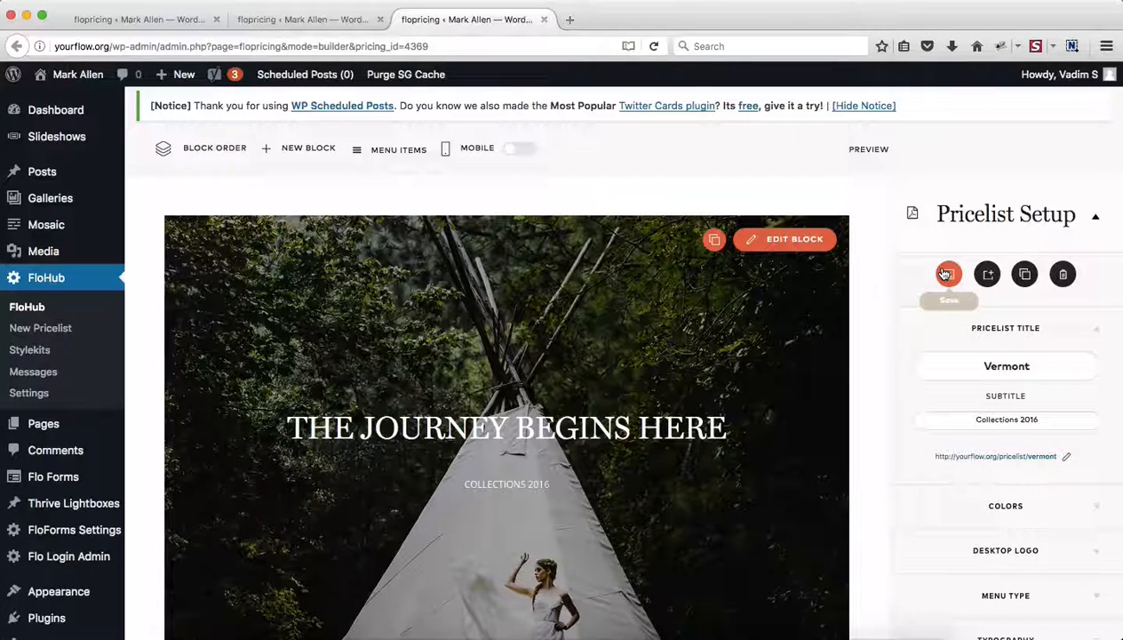
# Step: Examine the Vermont pricelist's title and subtitle fields
pyautogui.scroll(-2, 945, 277)
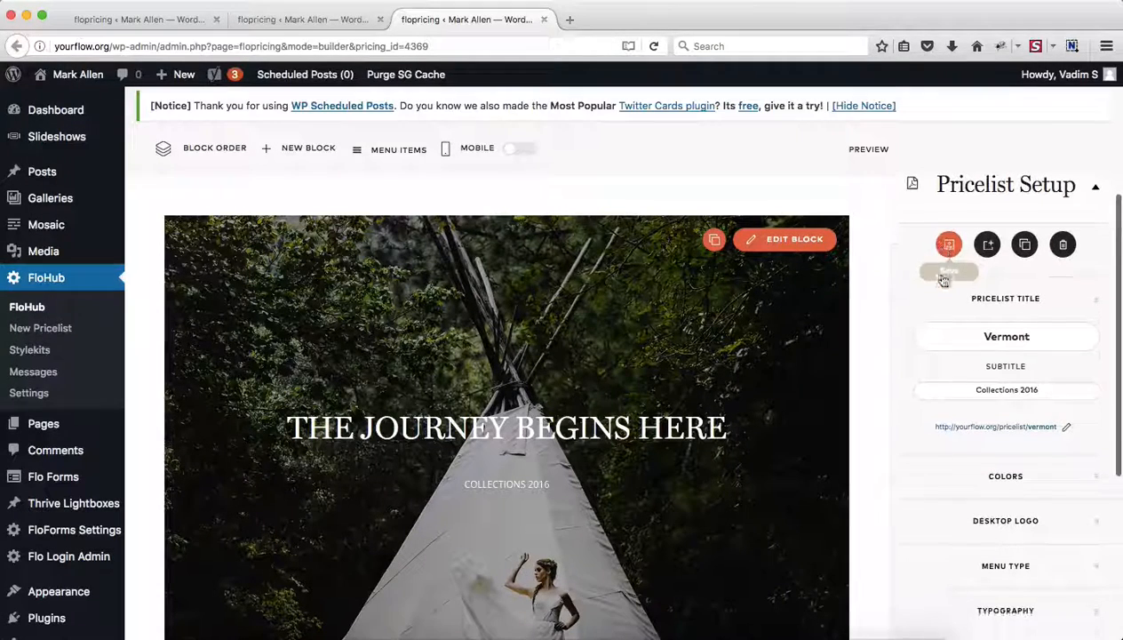
pyautogui.doubleClick(1057, 333)
pyautogui.scroll(-3, 1058, 334)
pyautogui.click(1063, 329)
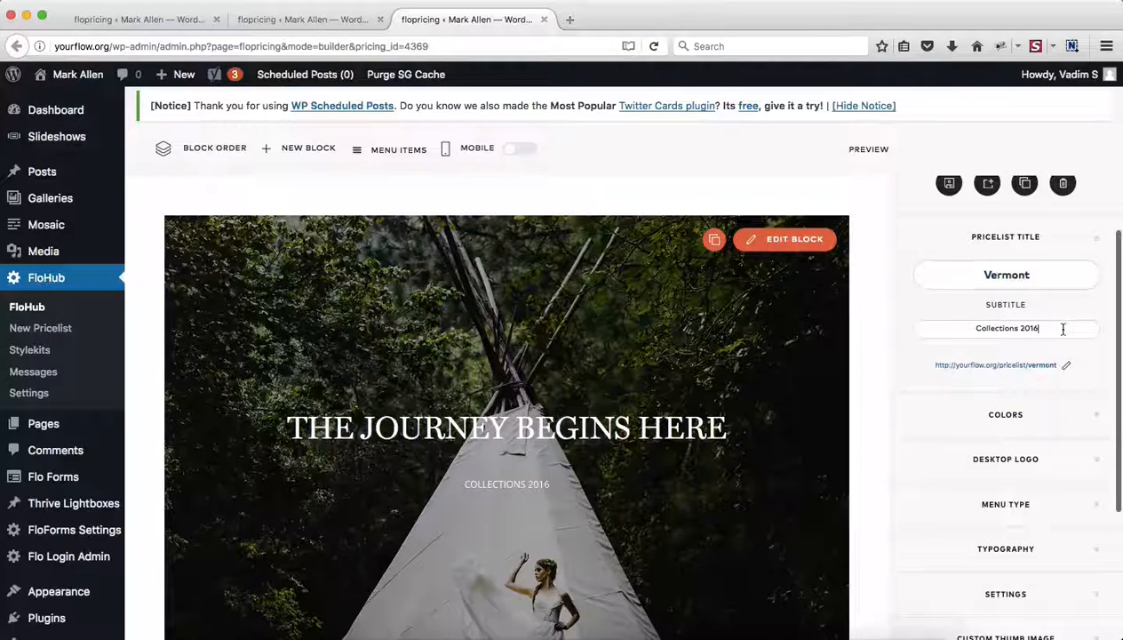
pyautogui.scroll(-3, 1062, 328)
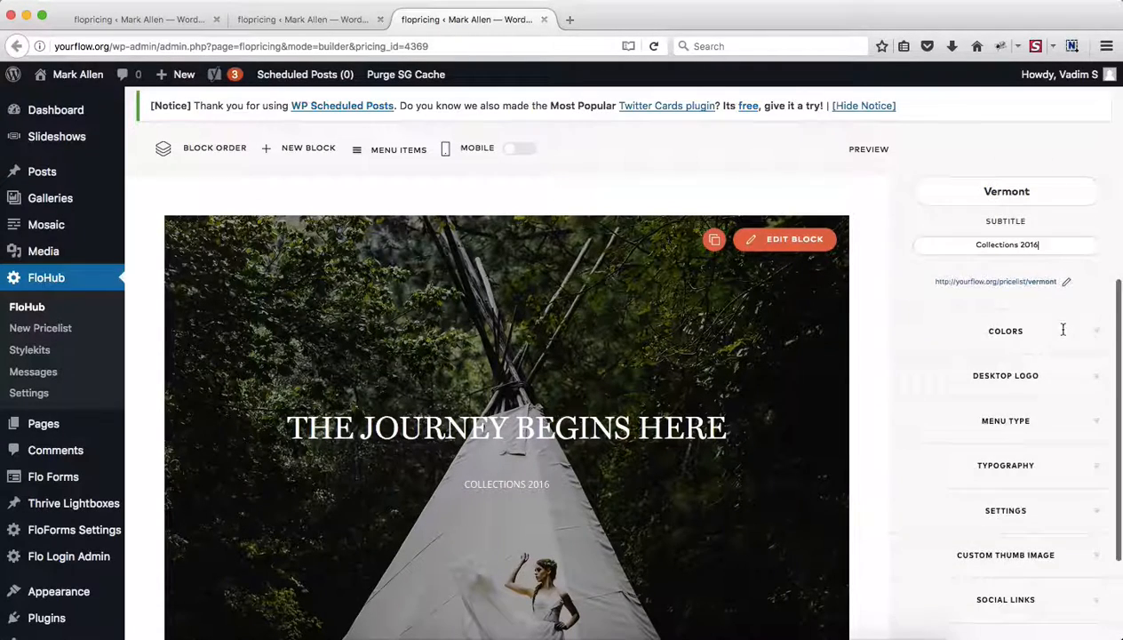
# Step: View the live Vermont pricelist page from its link, and close it to return to the builder
pyautogui.click(1039, 284)
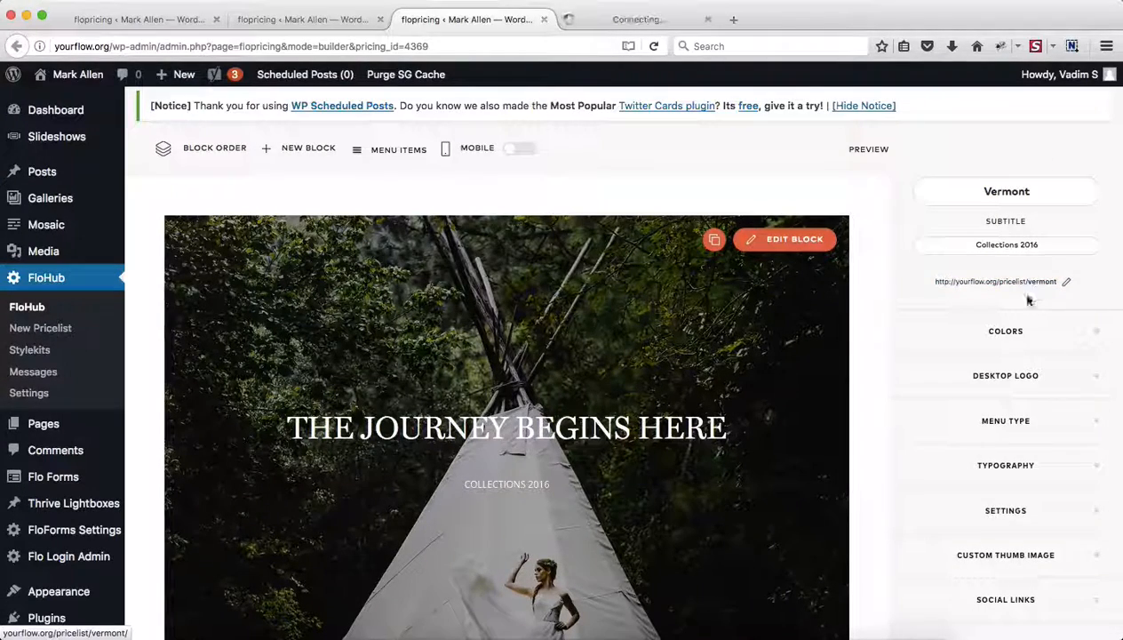
pyautogui.click(603, 20)
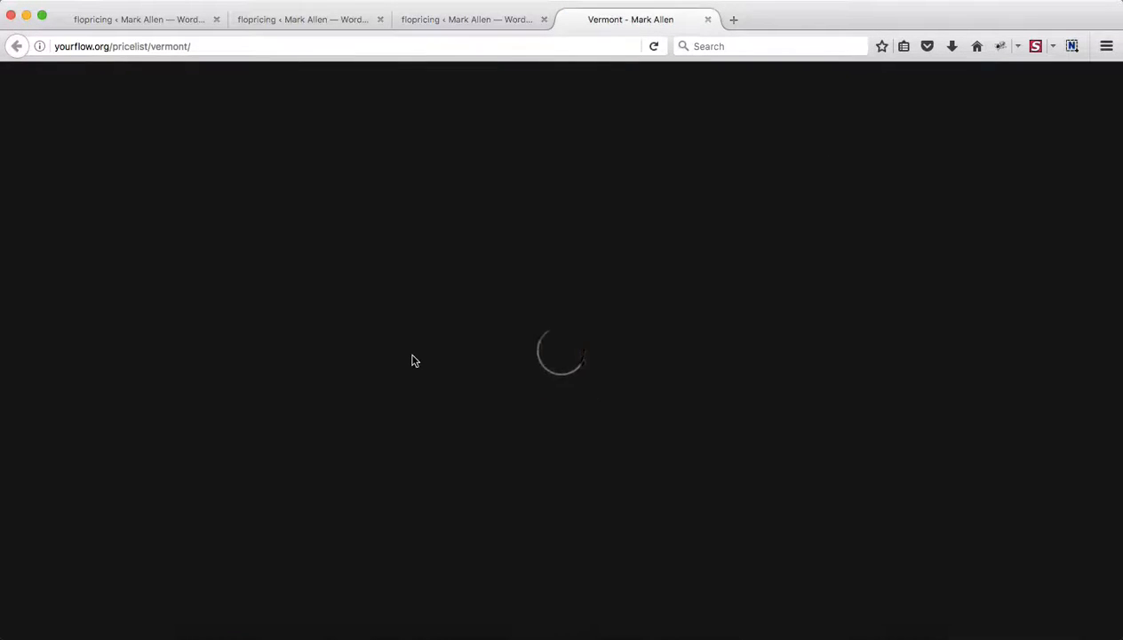
pyautogui.scroll(-10, 411, 360)
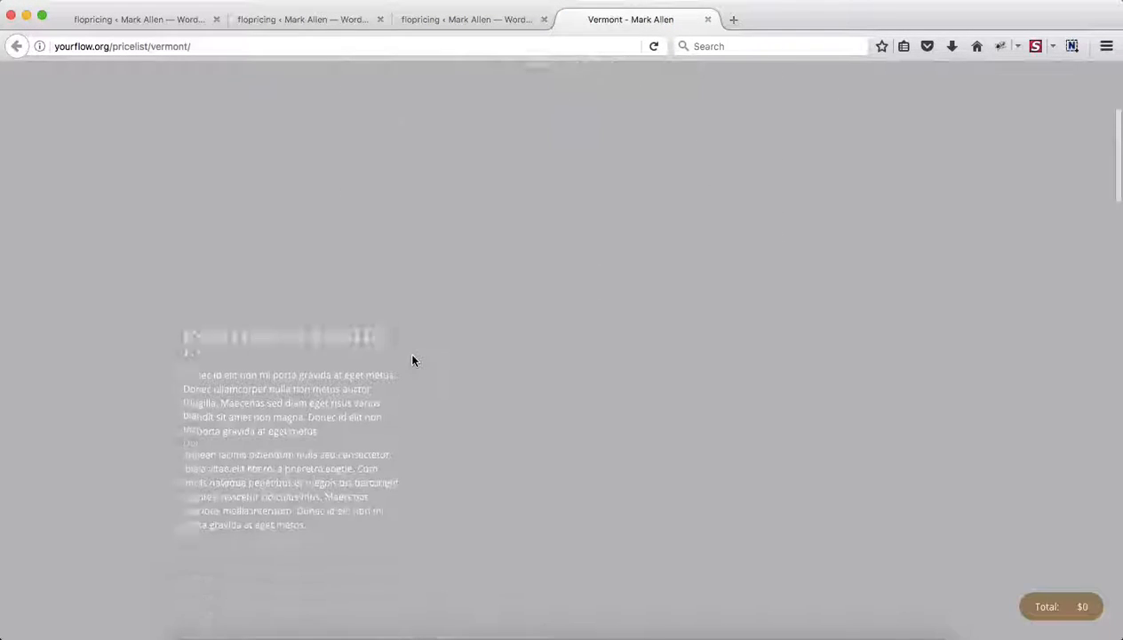
pyautogui.scroll(10, 411, 359)
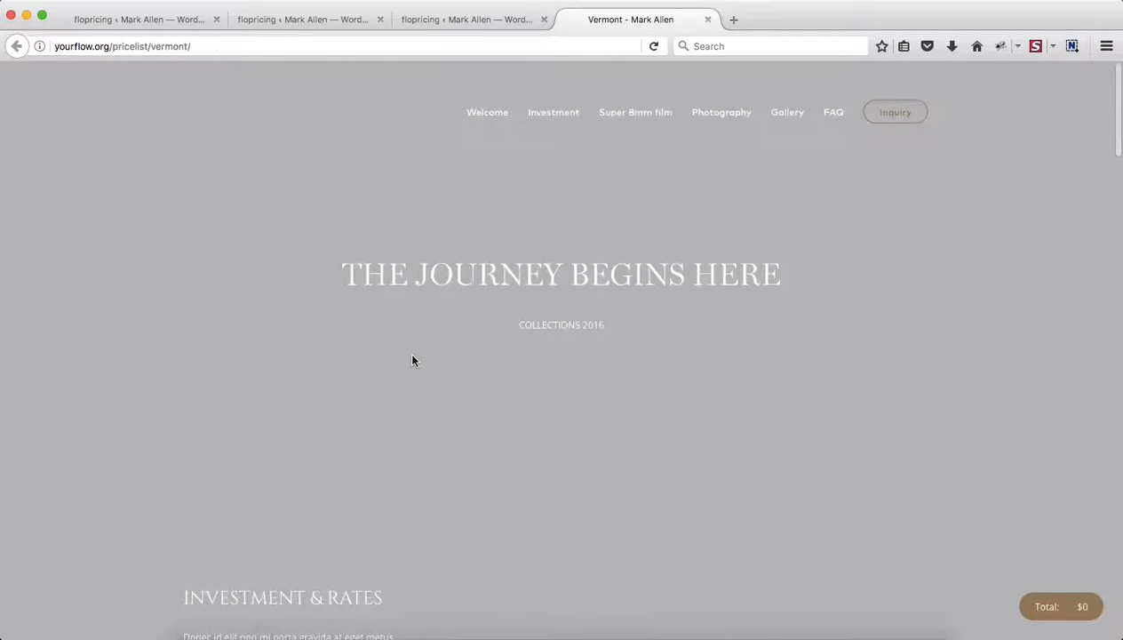
pyautogui.click(707, 20)
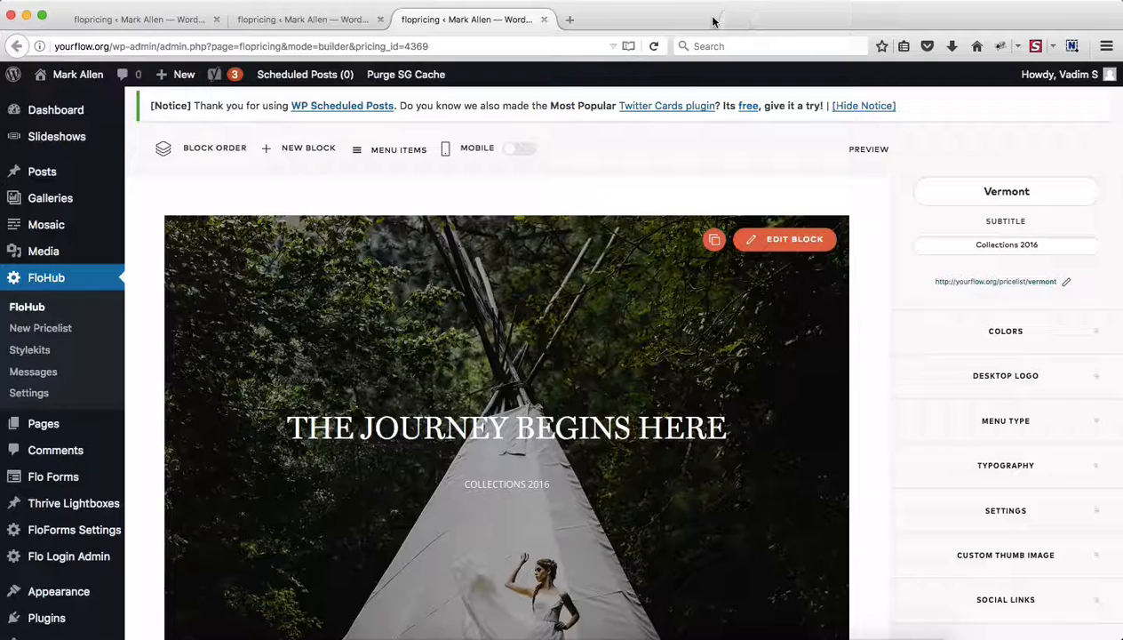
# Step: Show the pricelist's color settings and inspect the menu color's hex field
pyautogui.click(1102, 333)
pyautogui.scroll(-2, 1098, 332)
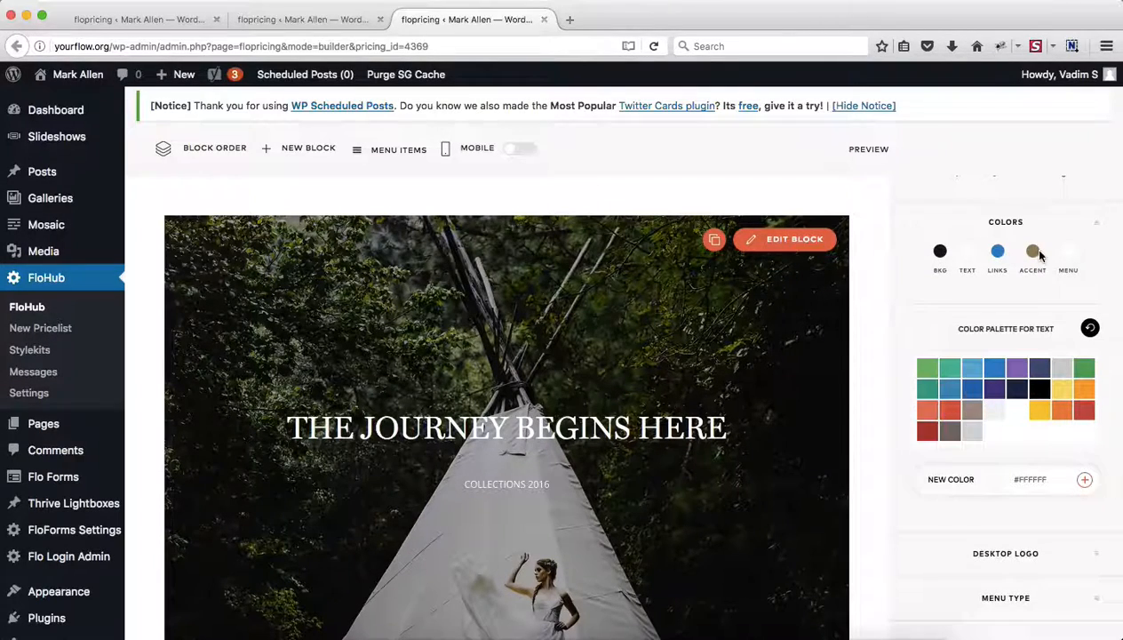
pyautogui.click(1069, 255)
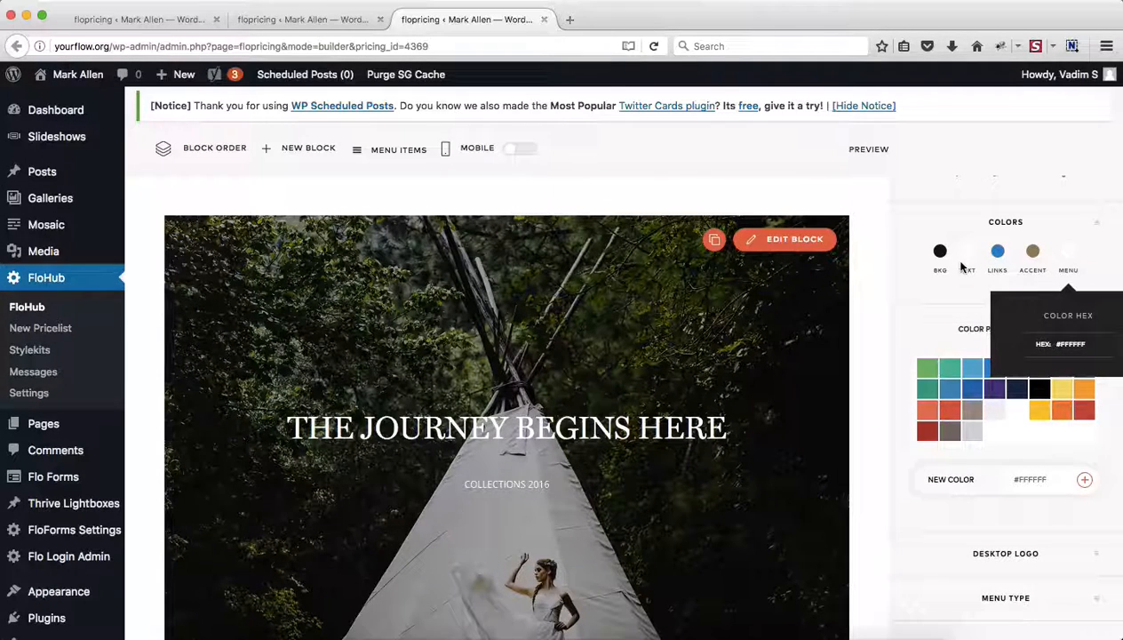
pyautogui.doubleClick(1079, 350)
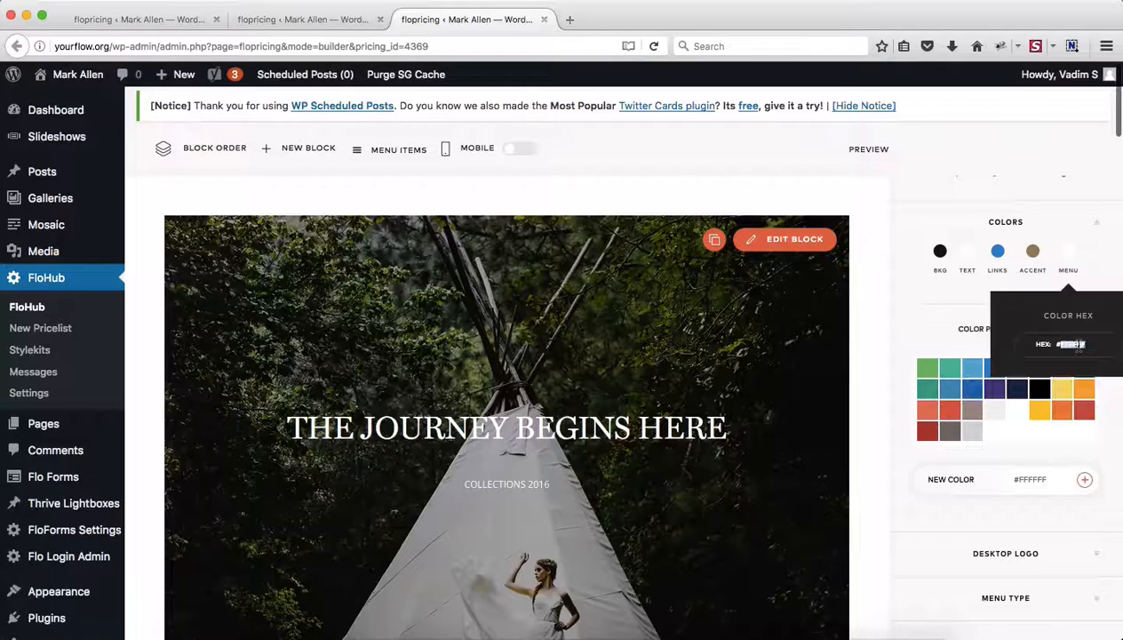
pyautogui.click(924, 310)
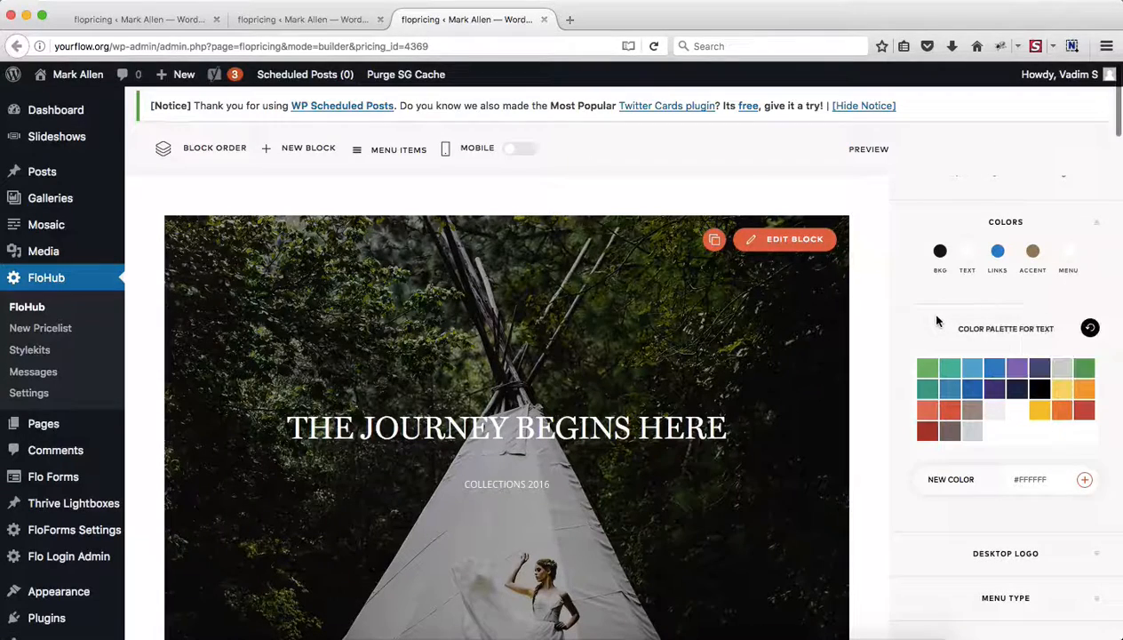
# Step: View the color picker for adding a new color to the text palette, and close it without adding one
pyautogui.scroll(-1, 1039, 342)
pyautogui.scroll(-1, 1050, 346)
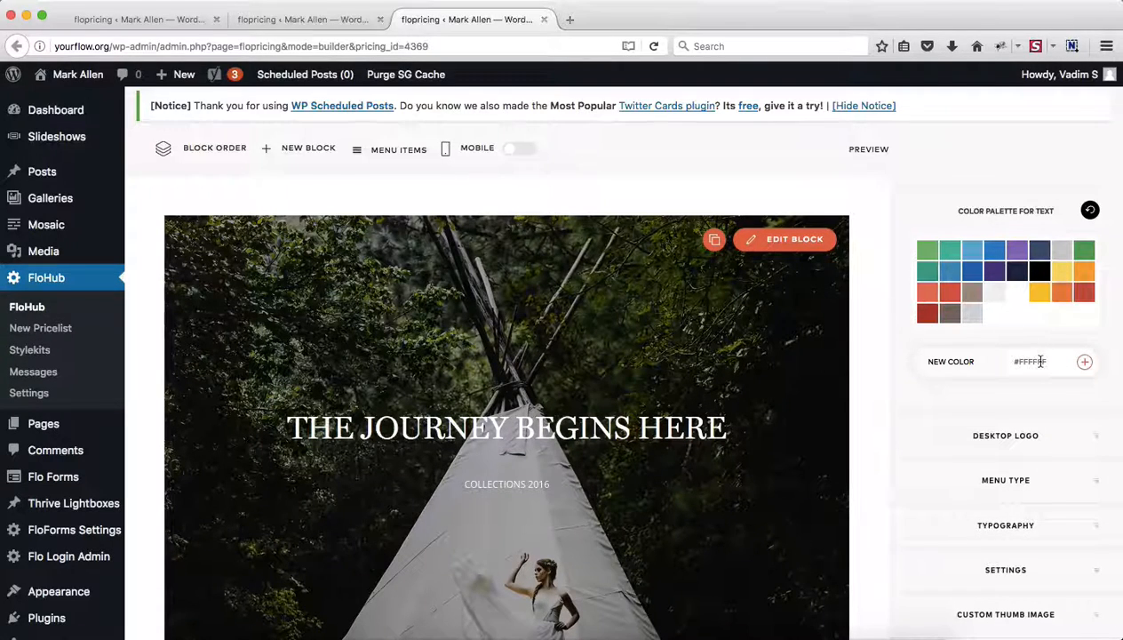
pyautogui.click(1040, 361)
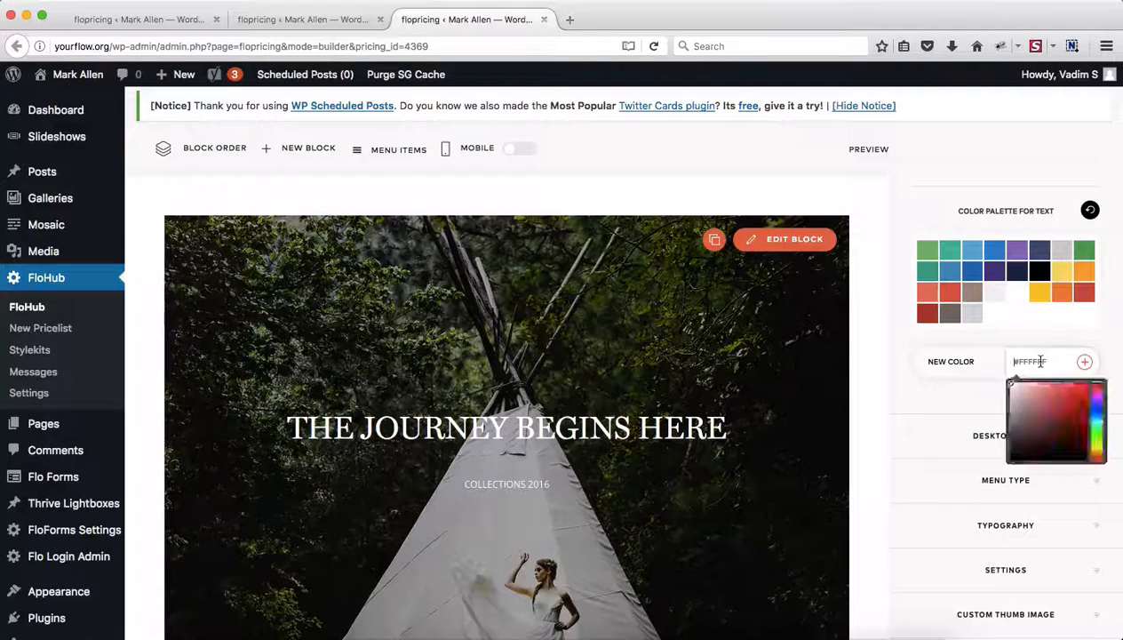
pyautogui.click(901, 354)
# Step: Show the desktop logo settings of the Vermont pricelist
pyautogui.scroll(-2, 905, 356)
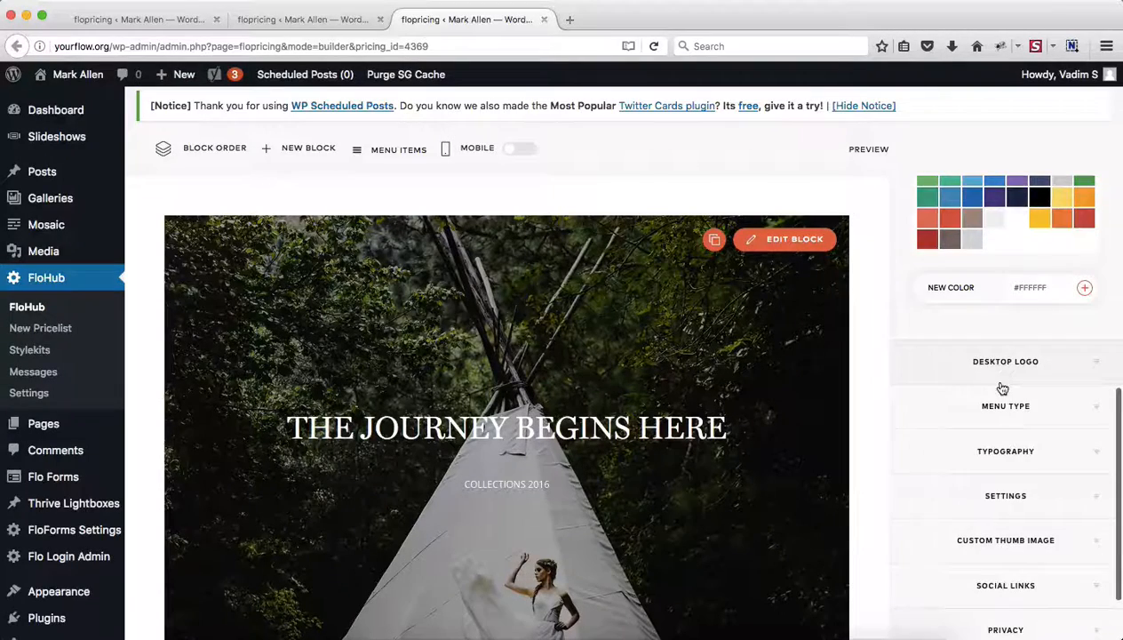
pyautogui.scroll(-2, 1022, 356)
pyautogui.click(1096, 300)
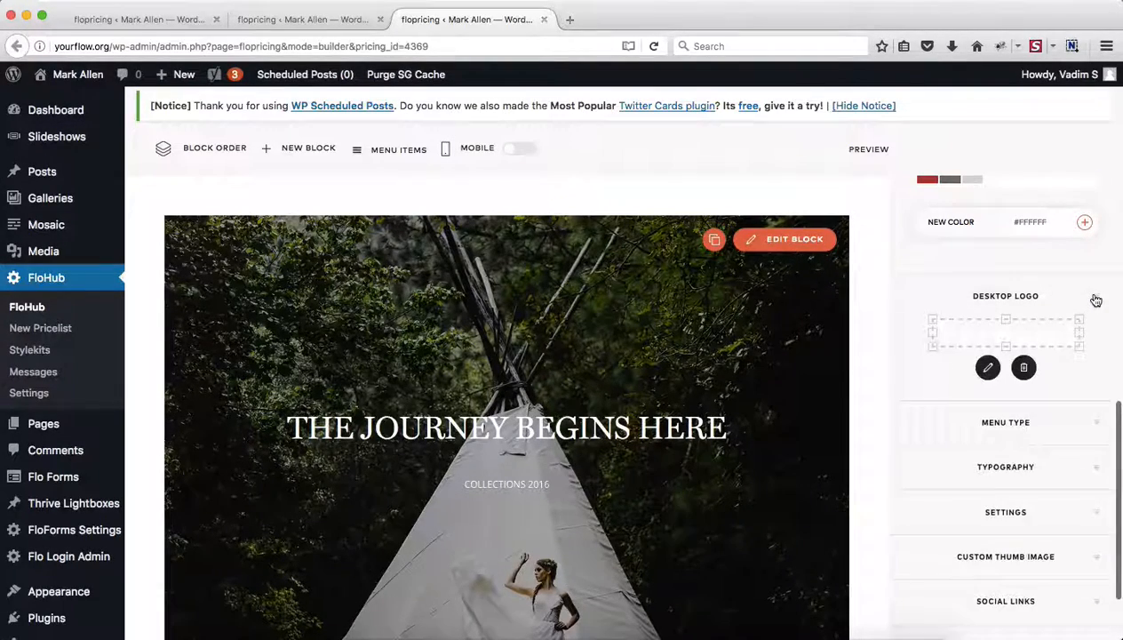
pyautogui.scroll(-2, 1052, 372)
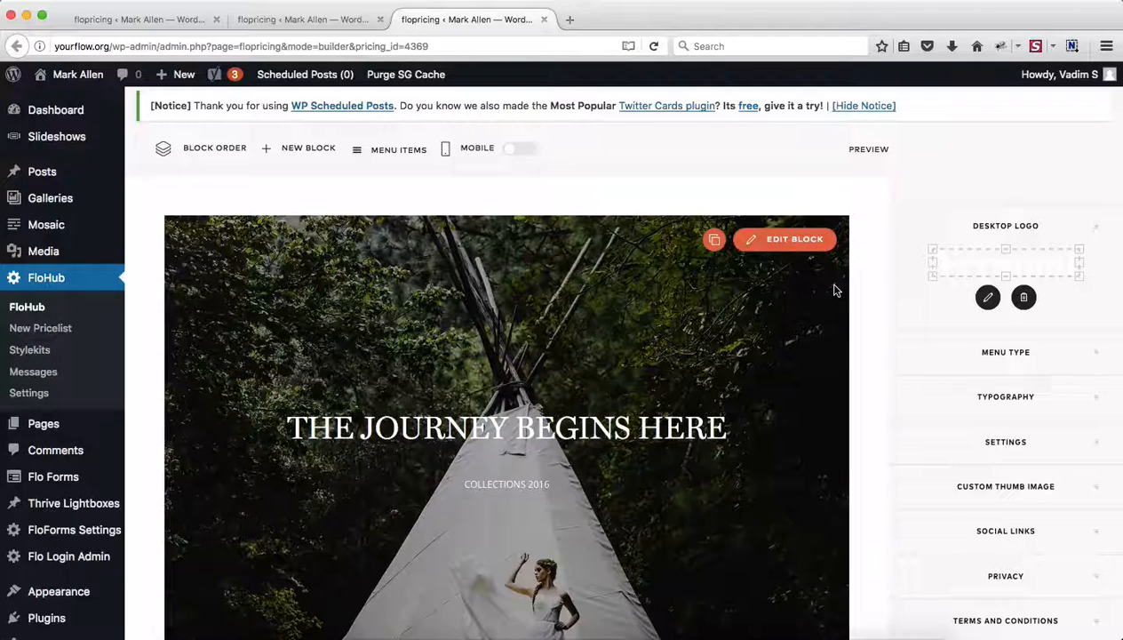
# Step: Show the menu type layouts and view the available header position options without changing the selection
pyautogui.click(1023, 357)
pyautogui.scroll(-2, 1022, 360)
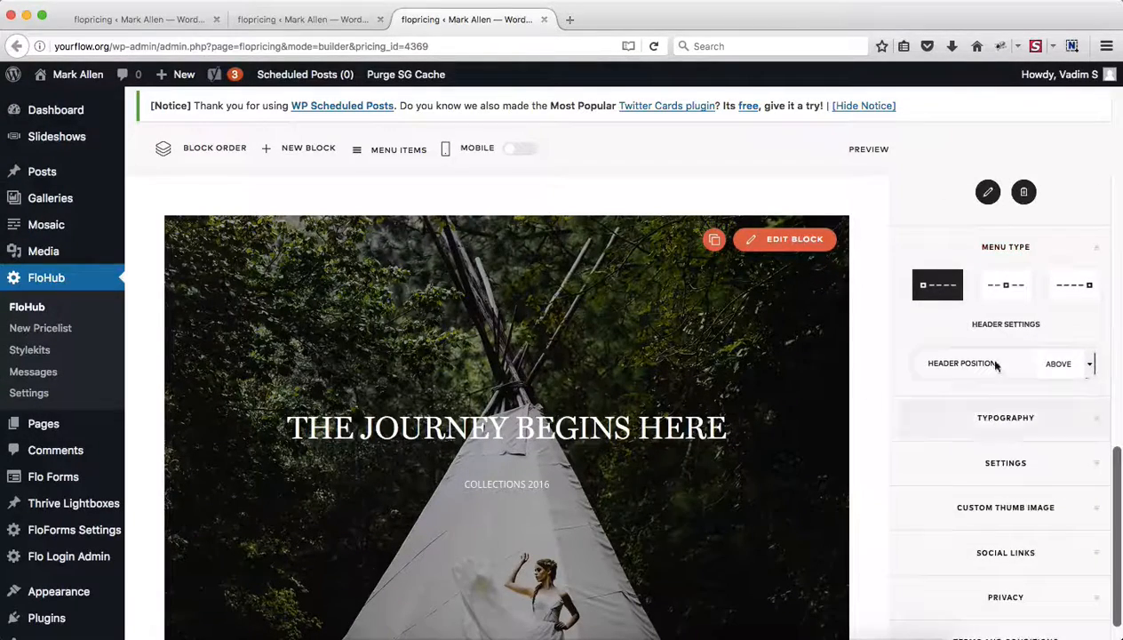
pyautogui.scroll(-1, 1059, 316)
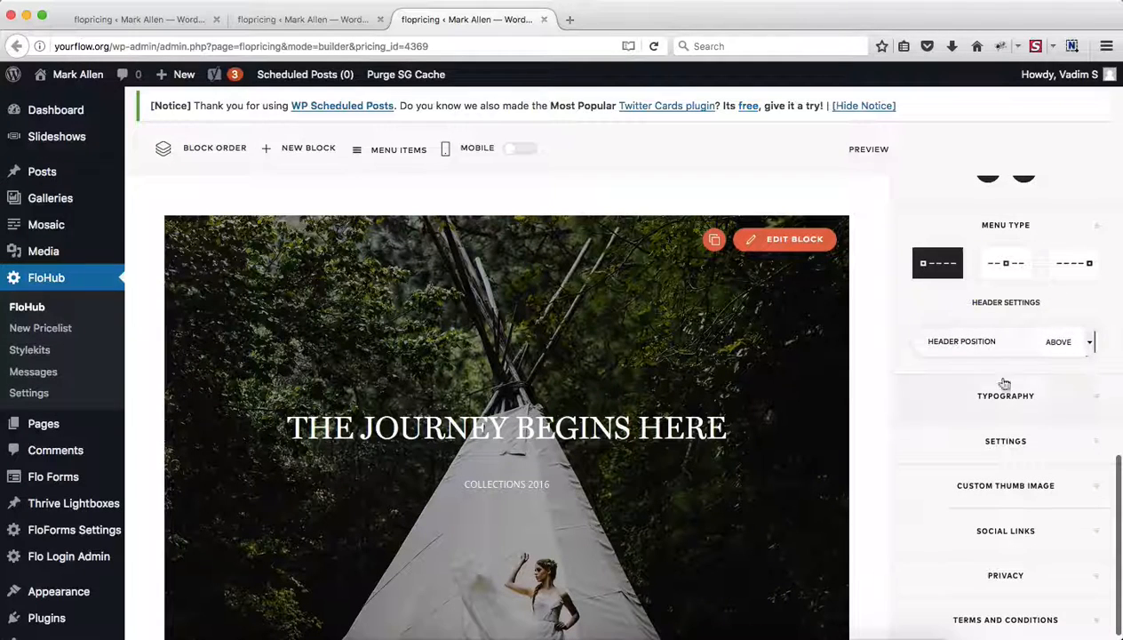
pyautogui.click(1091, 343)
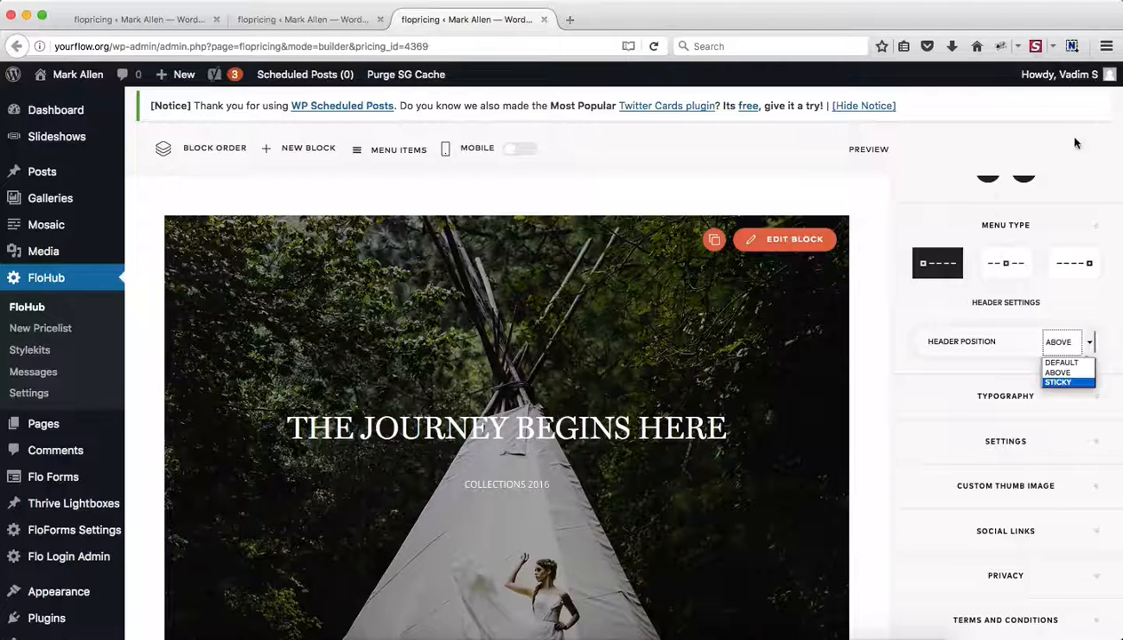
pyautogui.scroll(-4, 1019, 184)
pyautogui.scroll(3, 1020, 184)
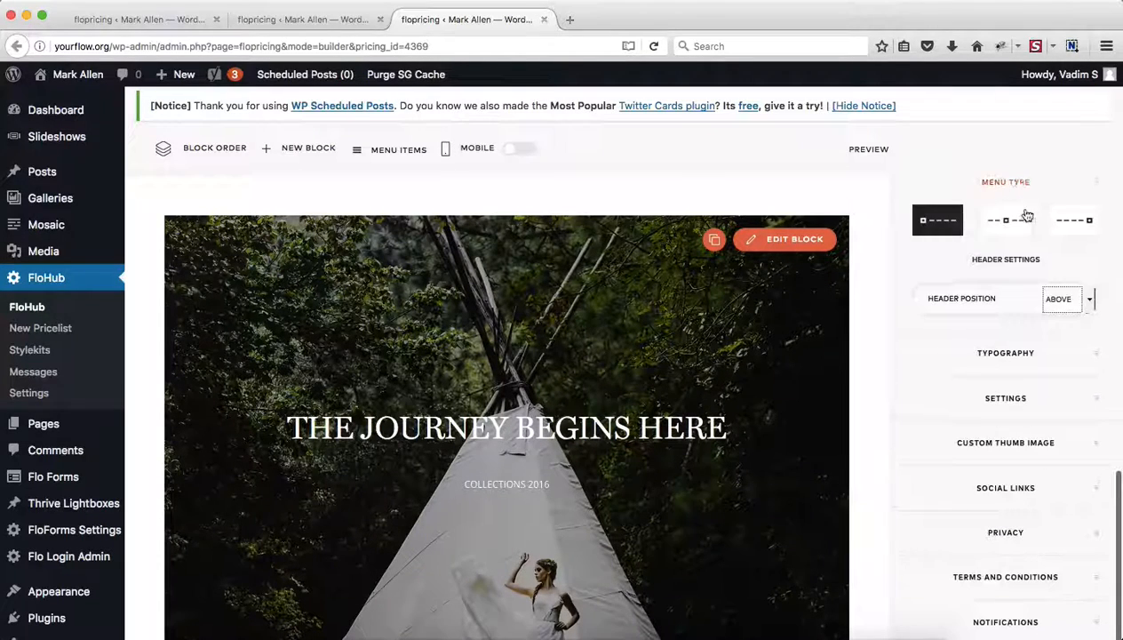
# Step: Show the typography settings and view the font, size and kerning options for the menu text
pyautogui.click(1049, 355)
pyautogui.scroll(-2, 1050, 357)
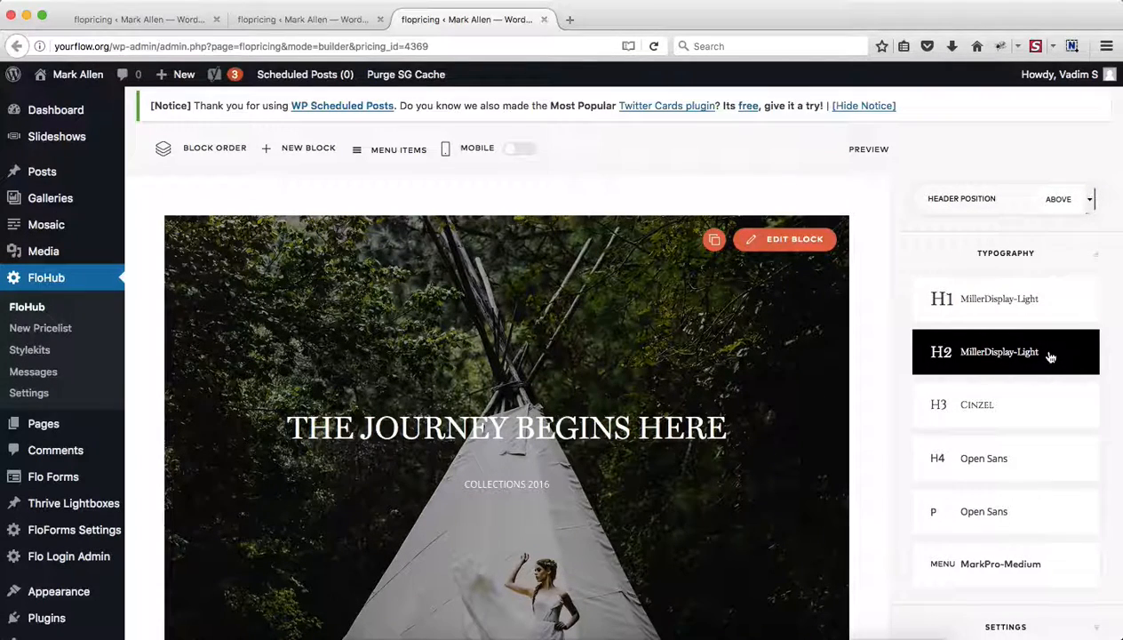
pyautogui.scroll(-1, 1013, 399)
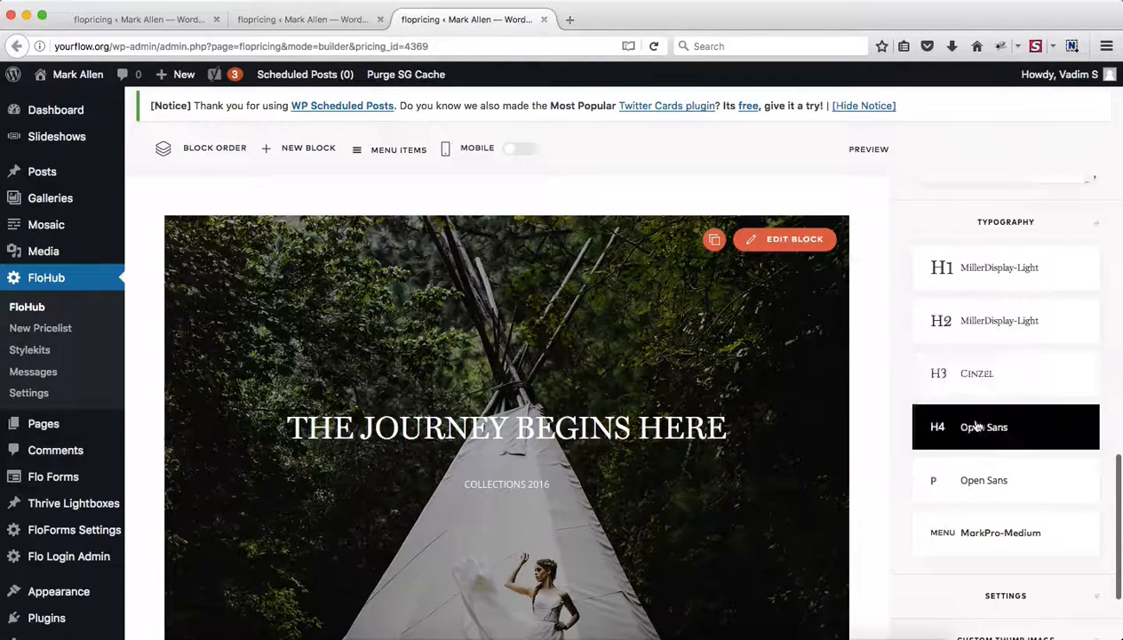
pyautogui.scroll(-1, 973, 427)
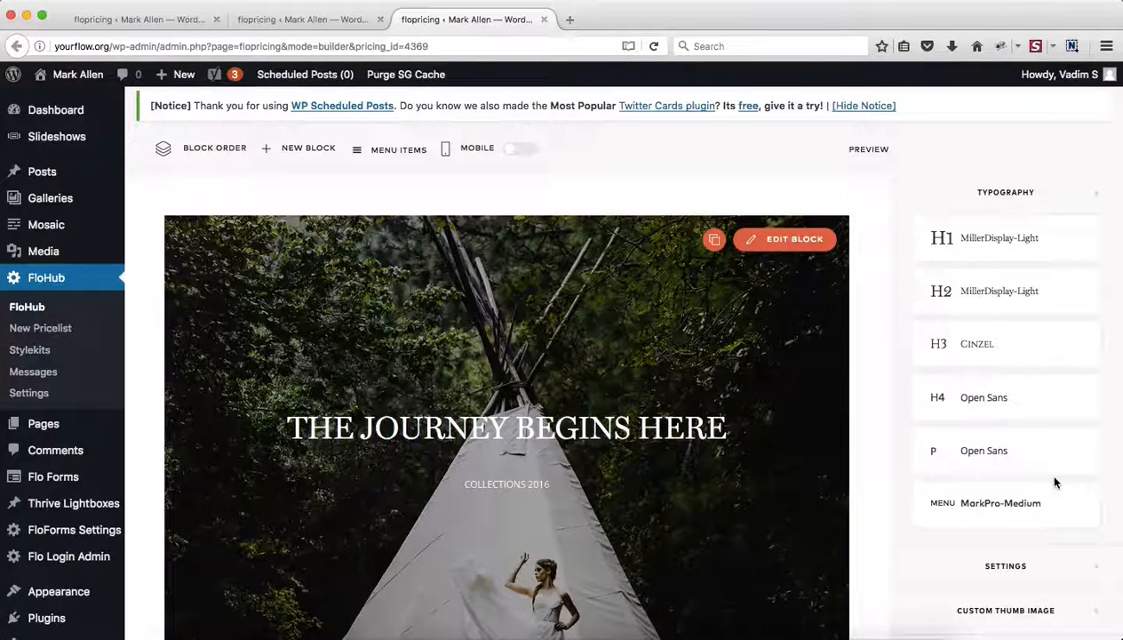
pyautogui.click(1026, 503)
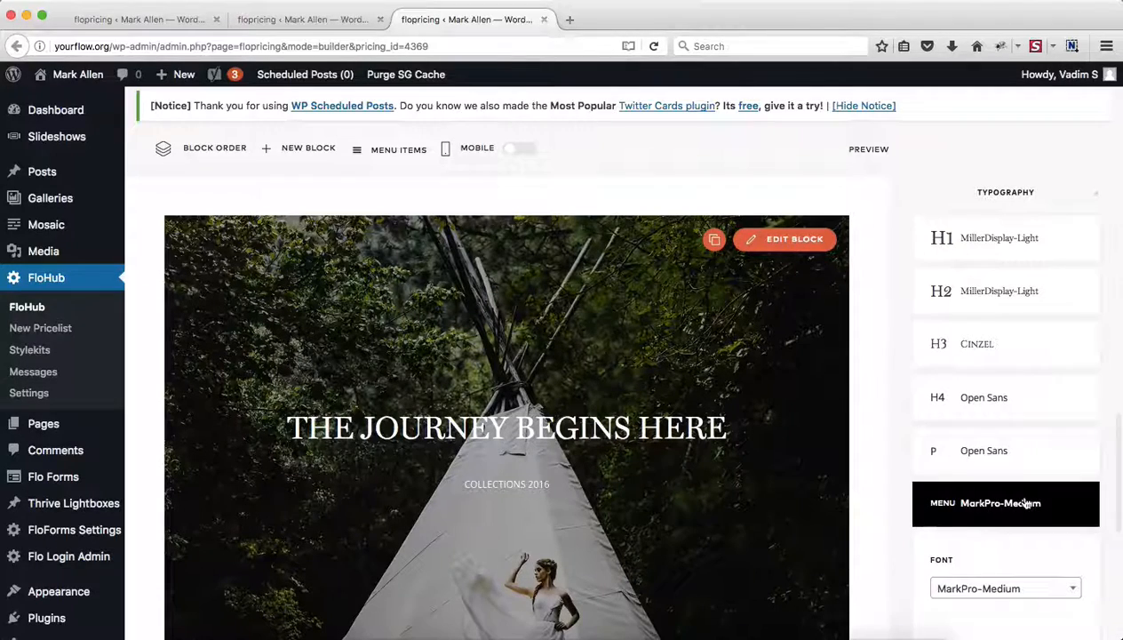
pyautogui.scroll(-3, 1047, 461)
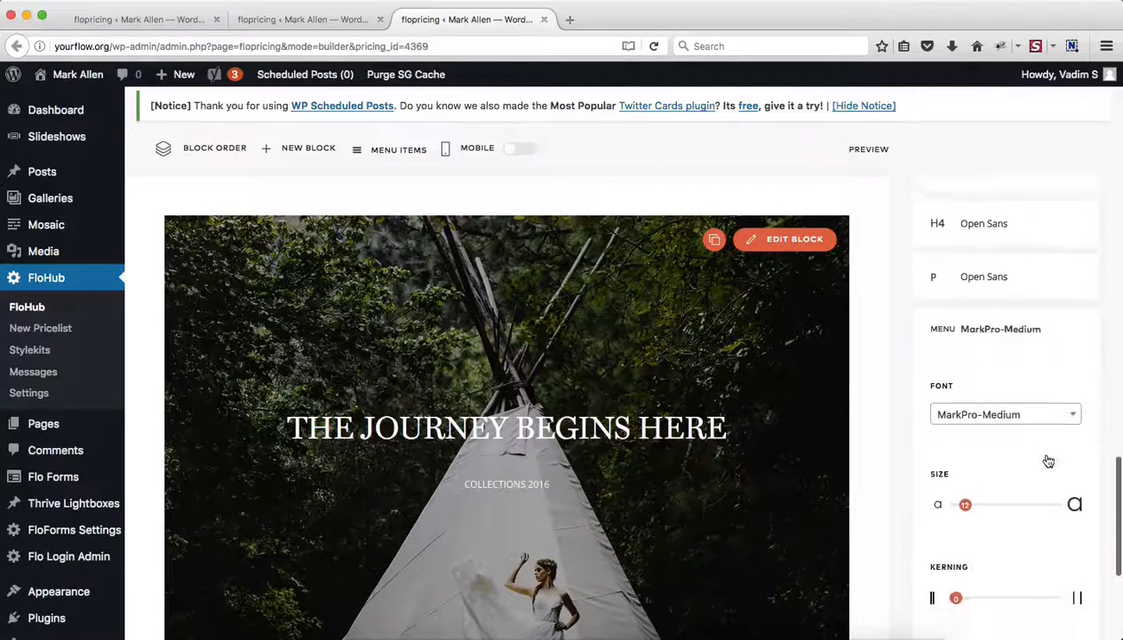
# Step: Browse the standard fonts and Google Webfonts available for the menu text, and close the font list without choosing one
pyautogui.click(1073, 408)
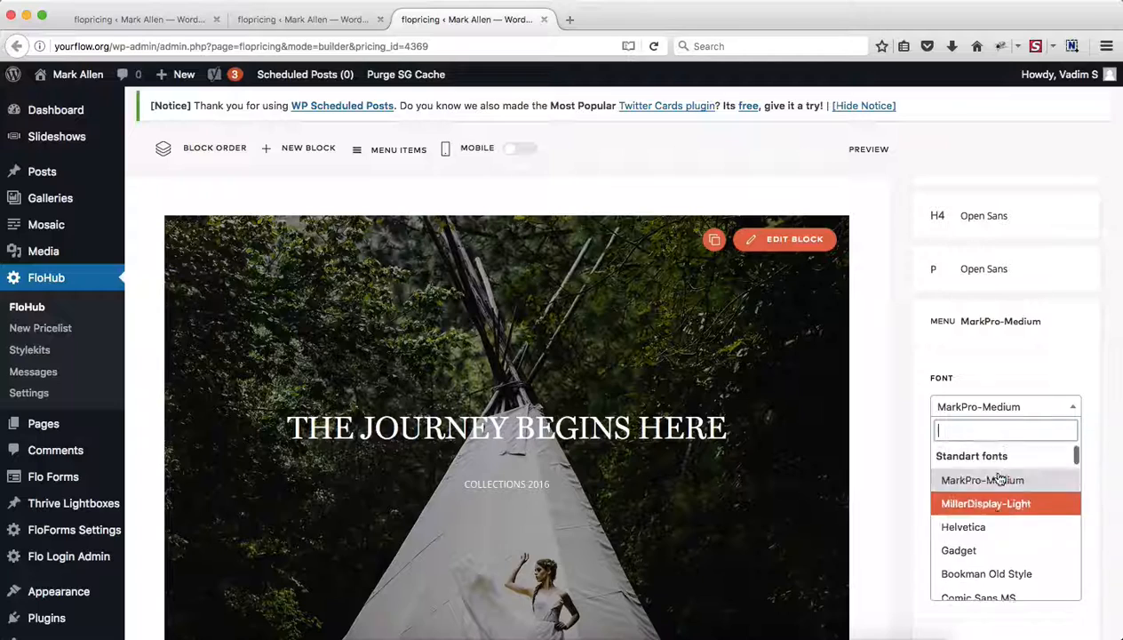
pyautogui.scroll(-5, 1014, 458)
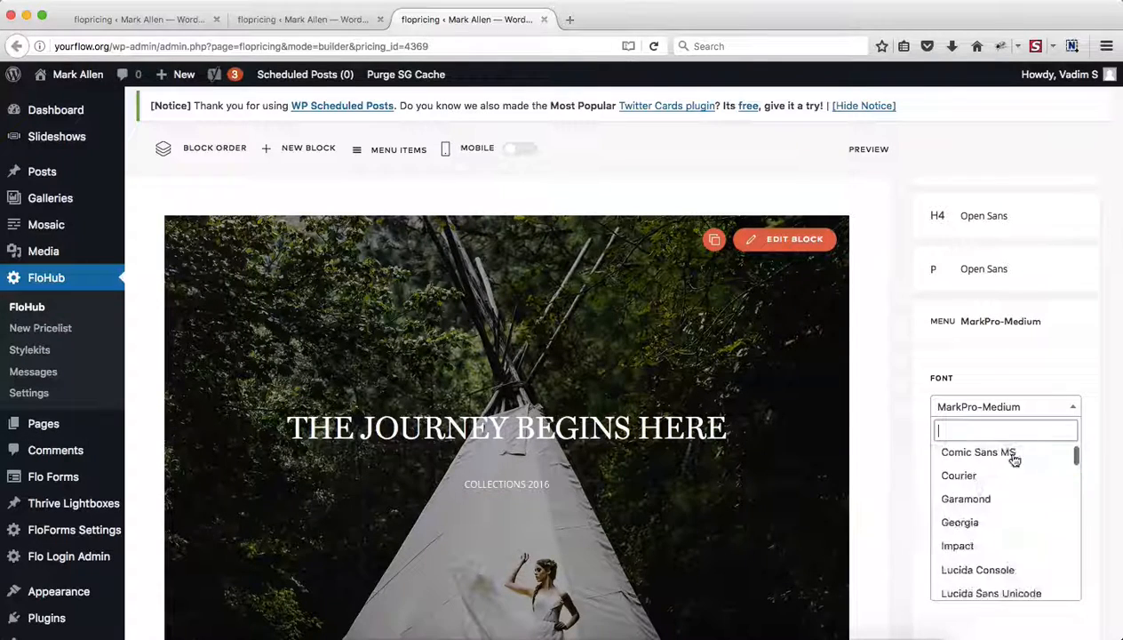
pyautogui.scroll(-5, 1014, 458)
pyautogui.scroll(1, 1014, 459)
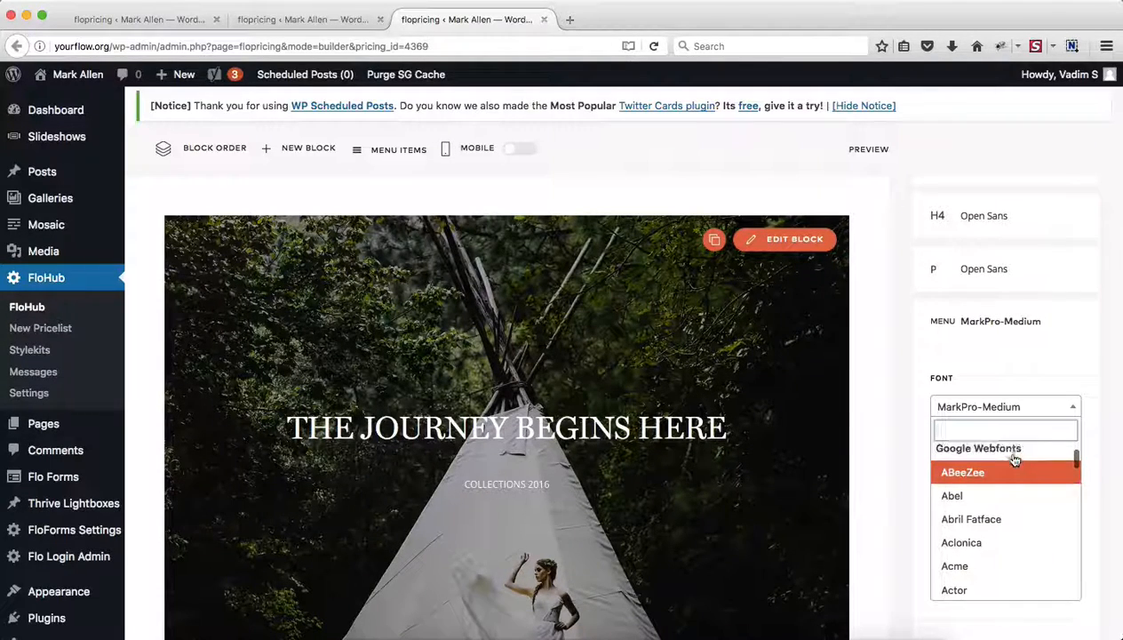
pyautogui.scroll(-8, 1016, 464)
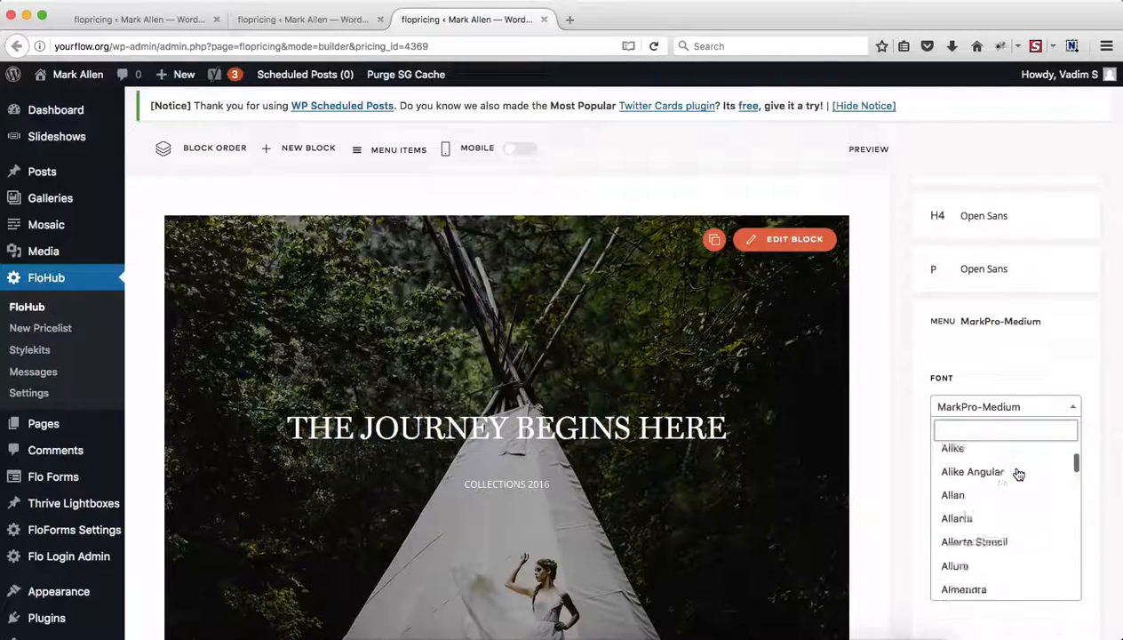
pyautogui.scroll(-20, 1018, 475)
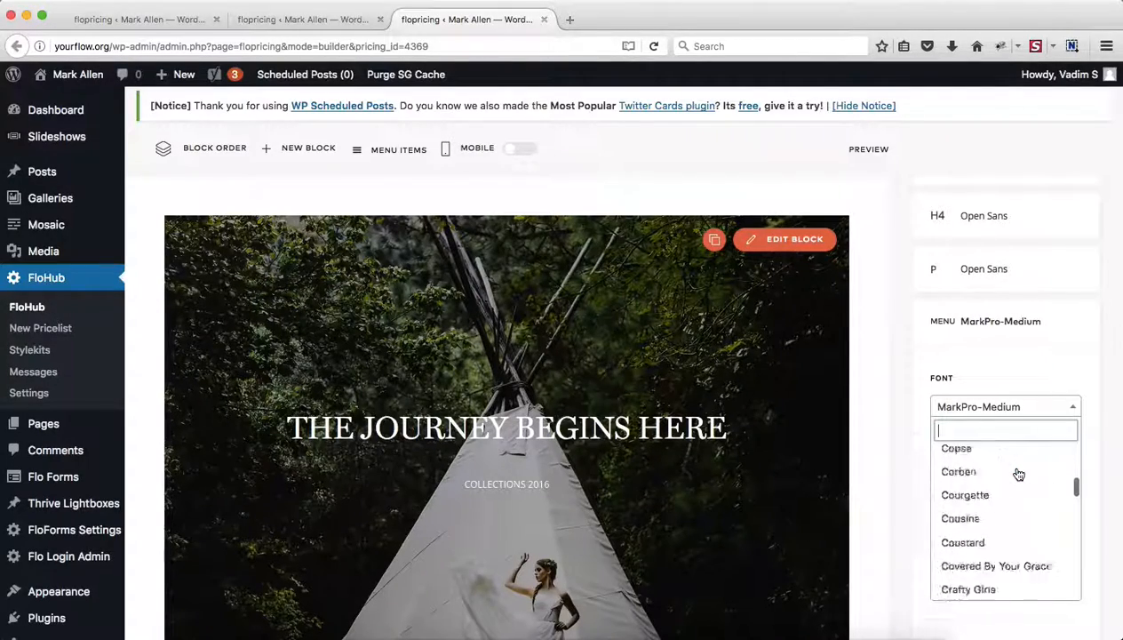
pyautogui.scroll(-20, 1018, 475)
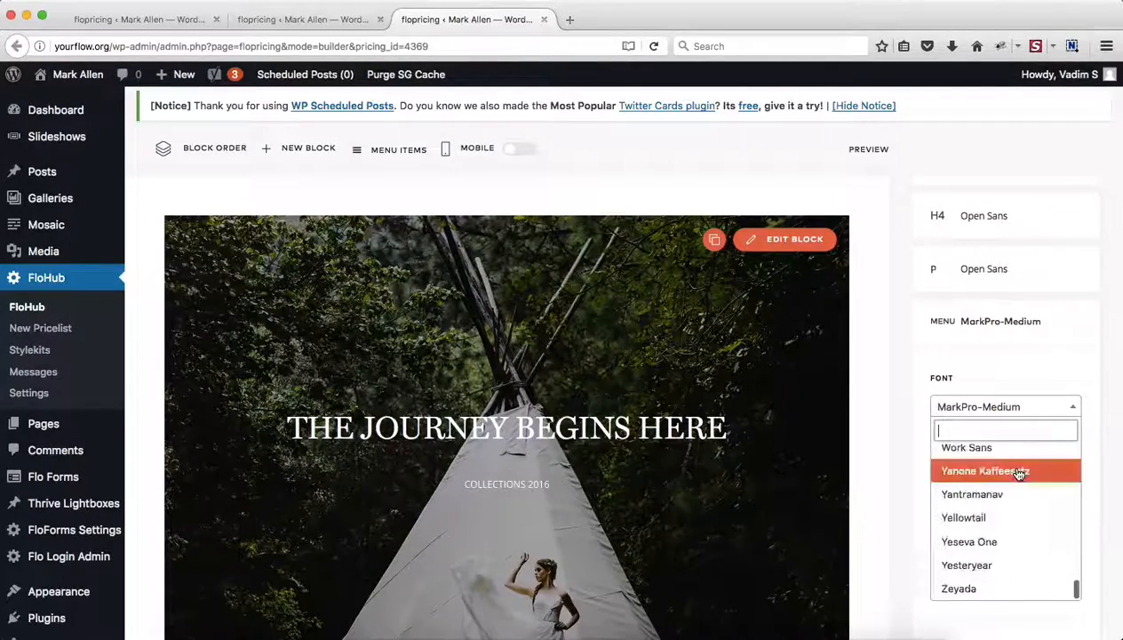
pyautogui.click(1074, 405)
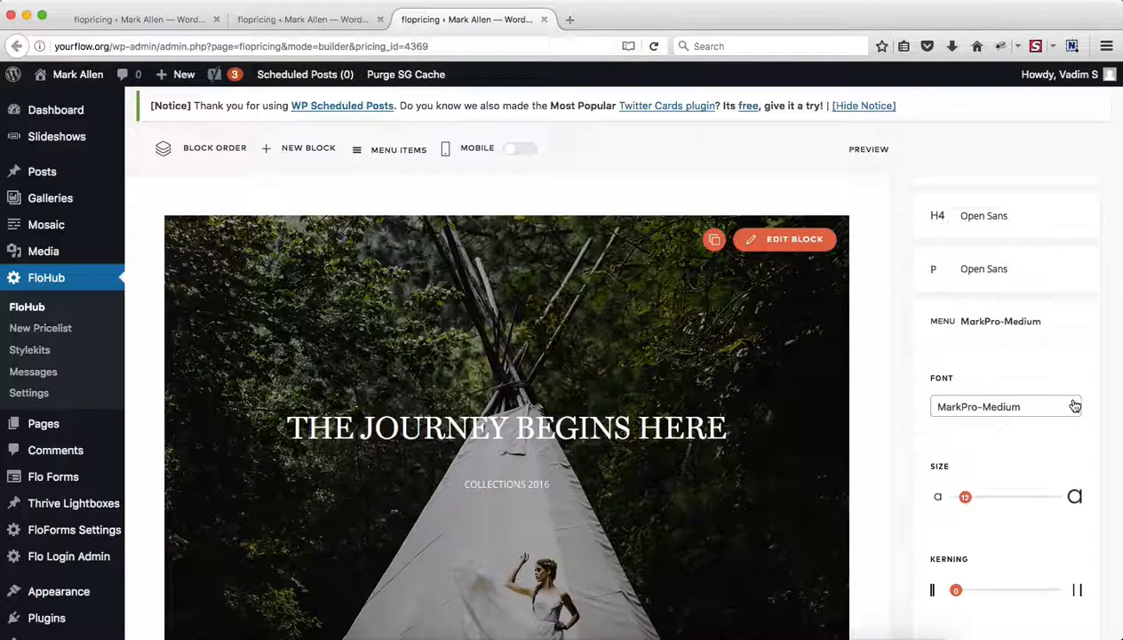
pyautogui.click(1074, 405)
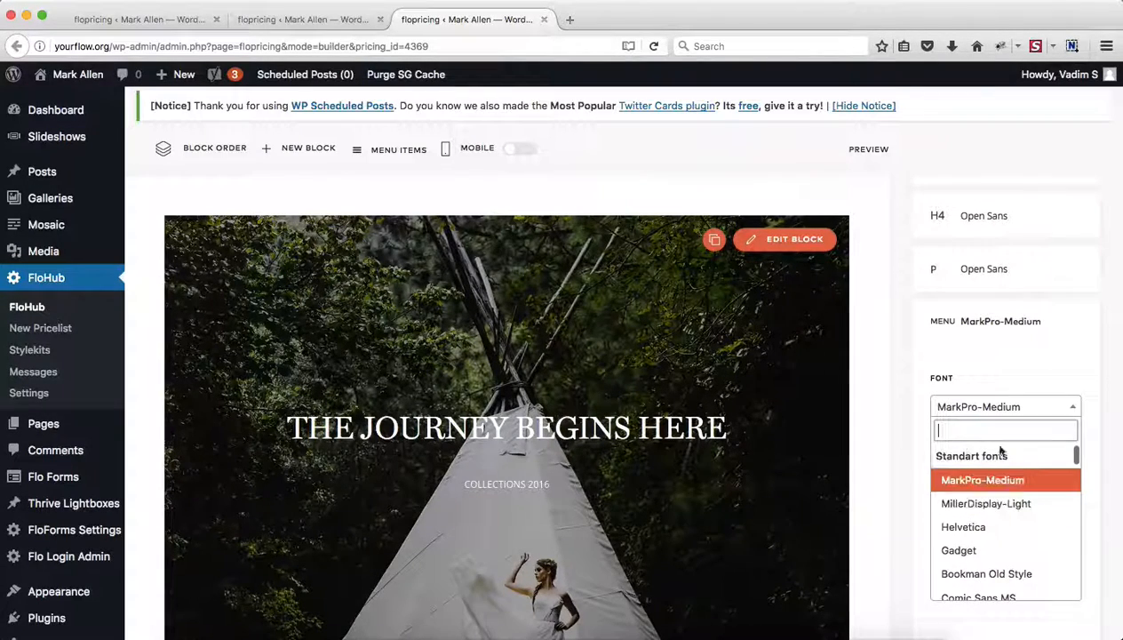
pyautogui.click(1087, 386)
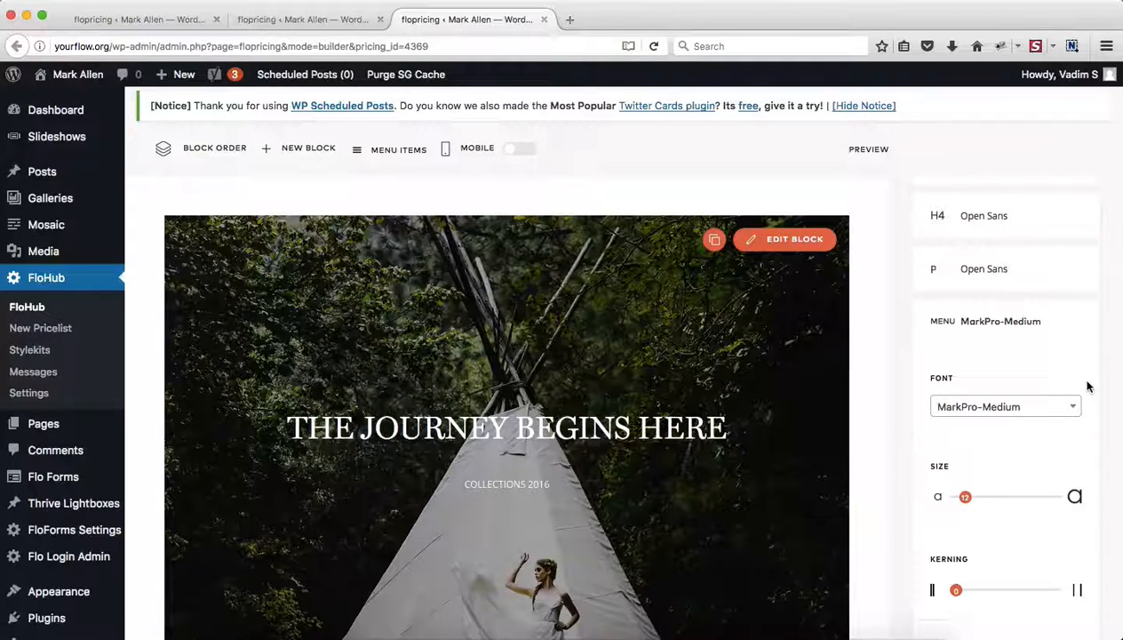
# Step: Review the menu text's size, kerning and font style options, and collapse the menu typography settings
pyautogui.scroll(-3, 1086, 388)
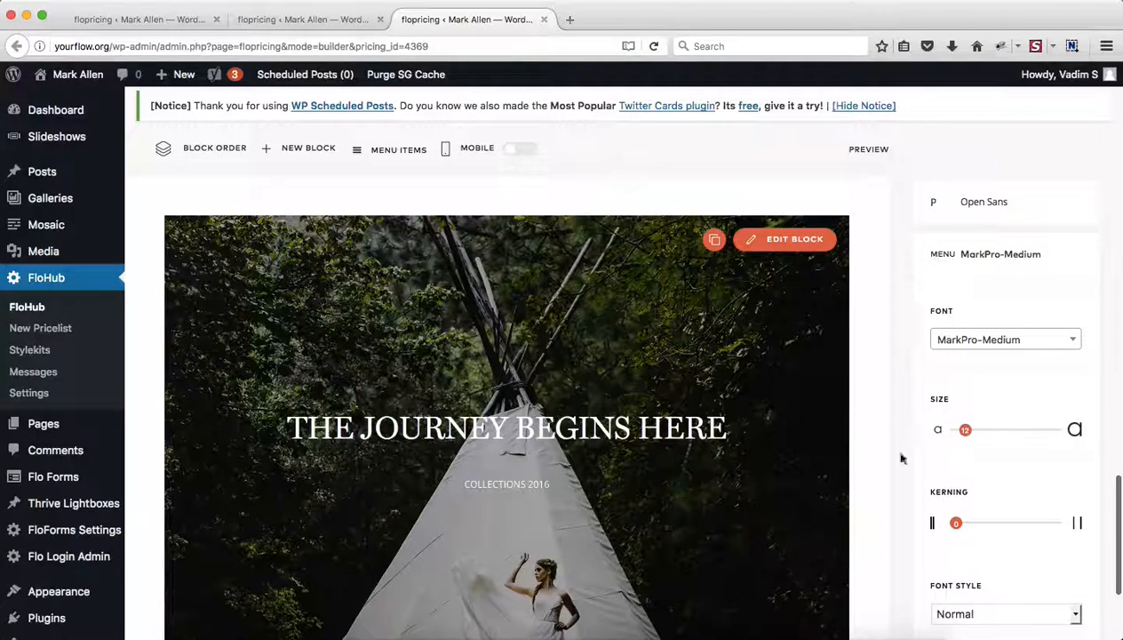
pyautogui.scroll(-3, 1044, 437)
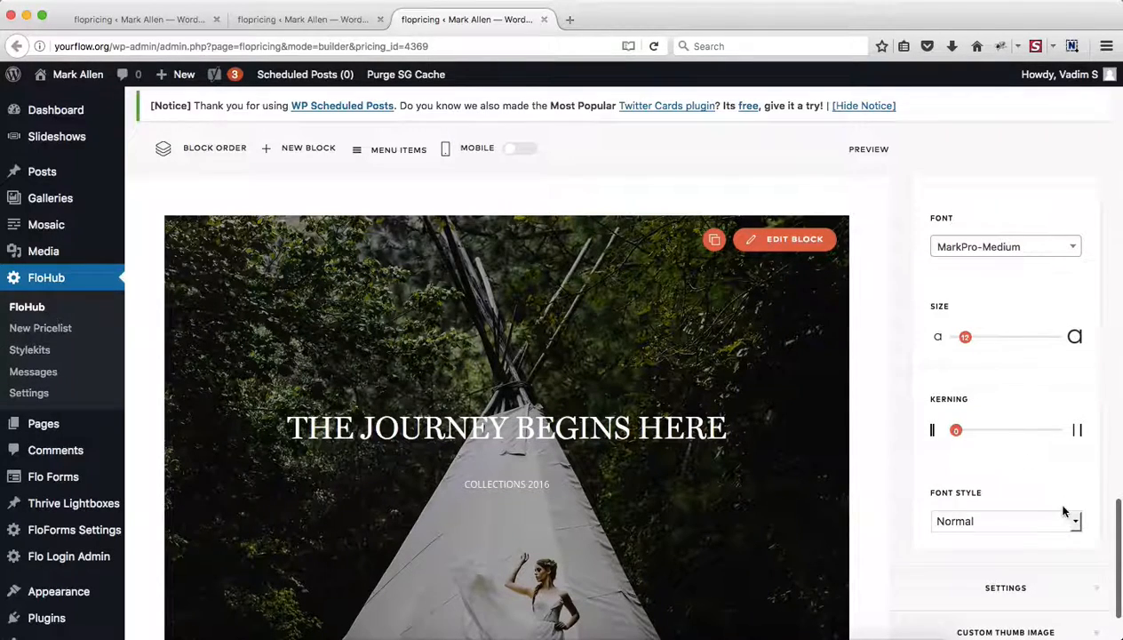
pyautogui.scroll(3, 1064, 511)
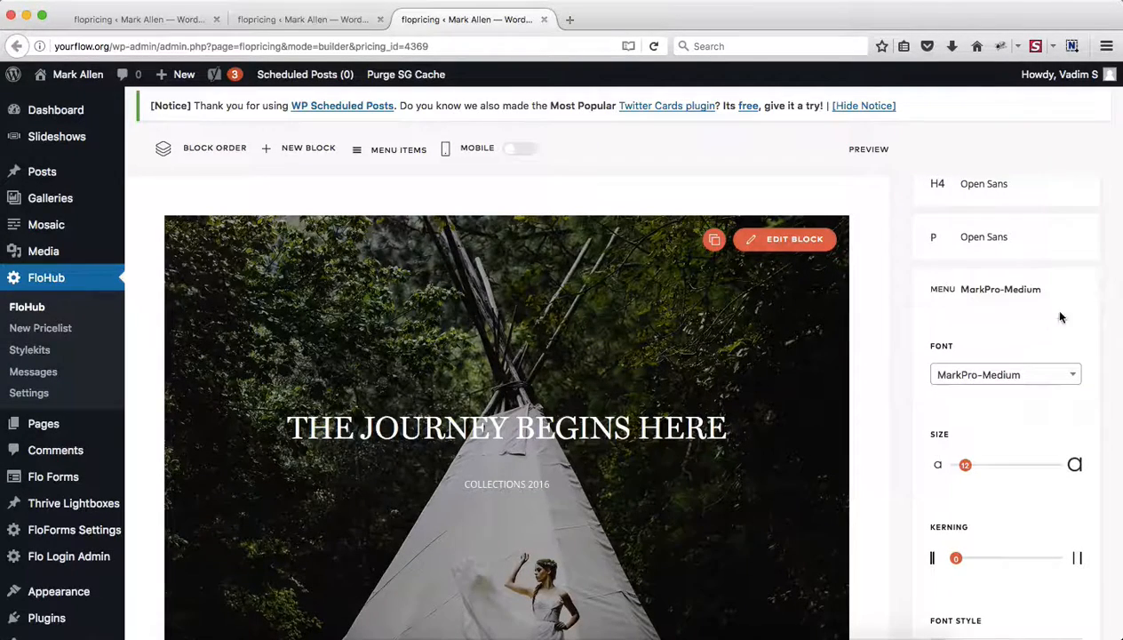
pyautogui.click(1083, 296)
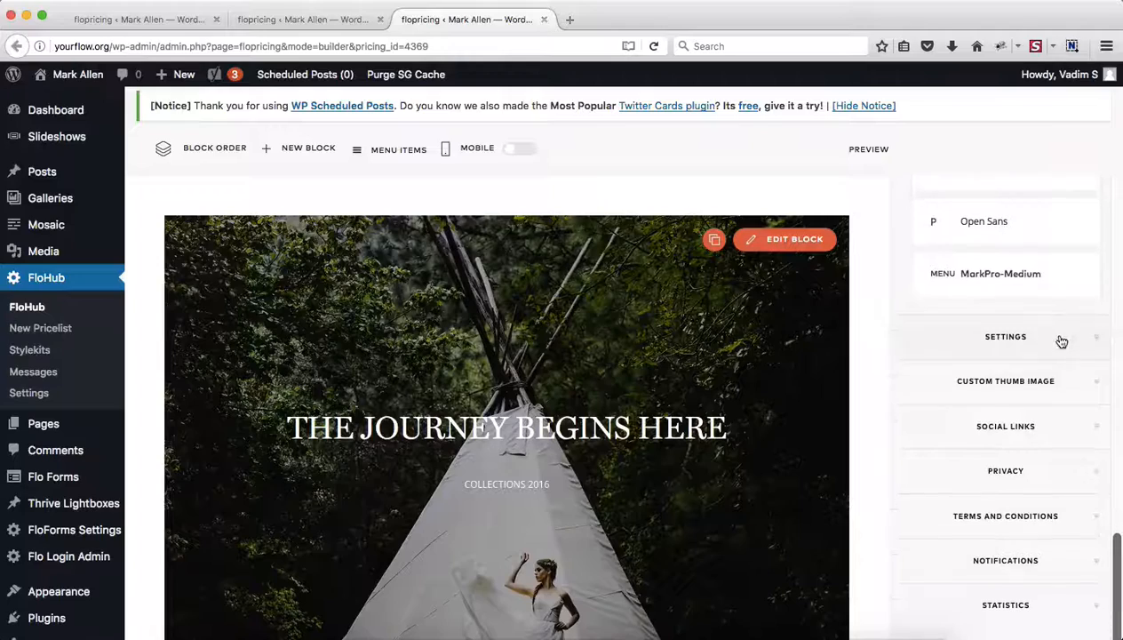
# Step: Show the pricelist's general settings and view the currency and currency position choices without changing them
pyautogui.click(1061, 339)
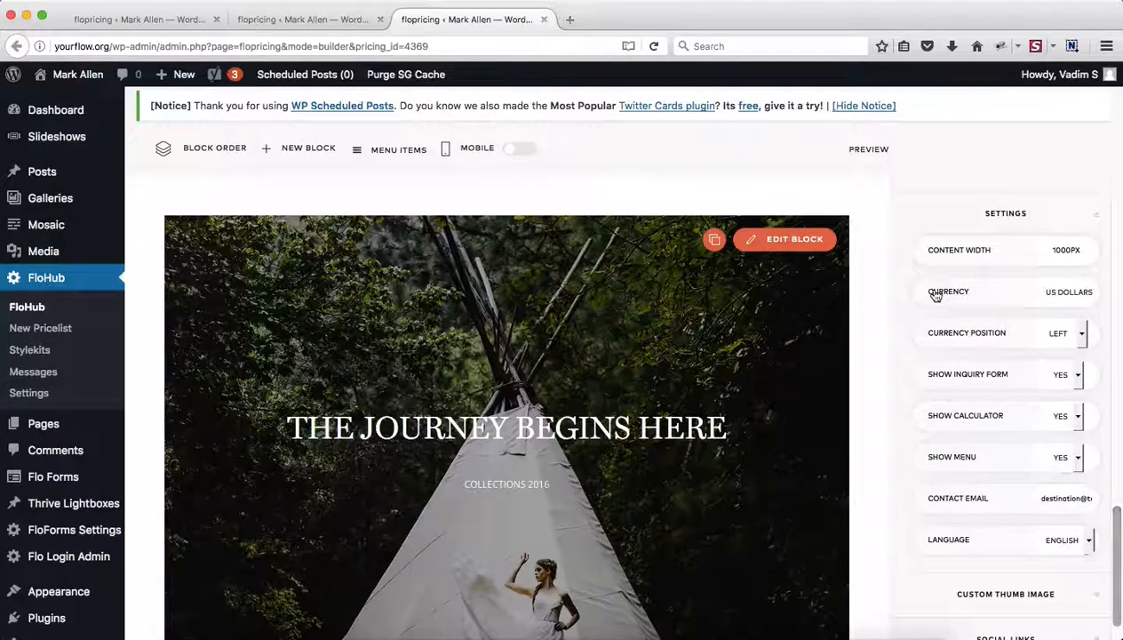
pyautogui.click(1070, 250)
pyautogui.click(1057, 295)
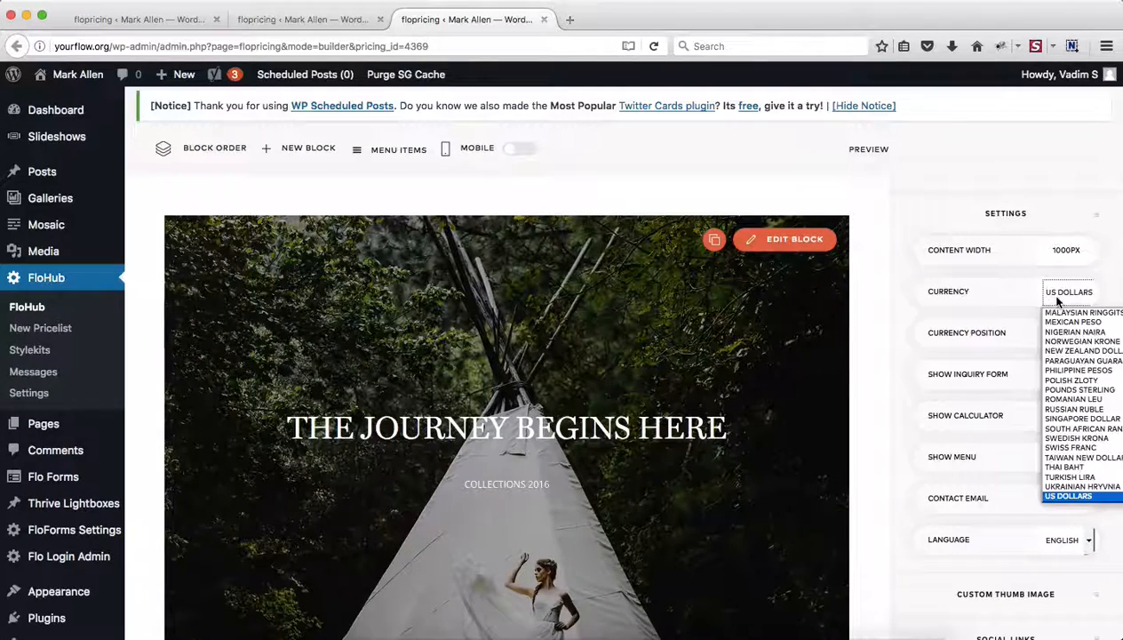
pyautogui.click(1107, 272)
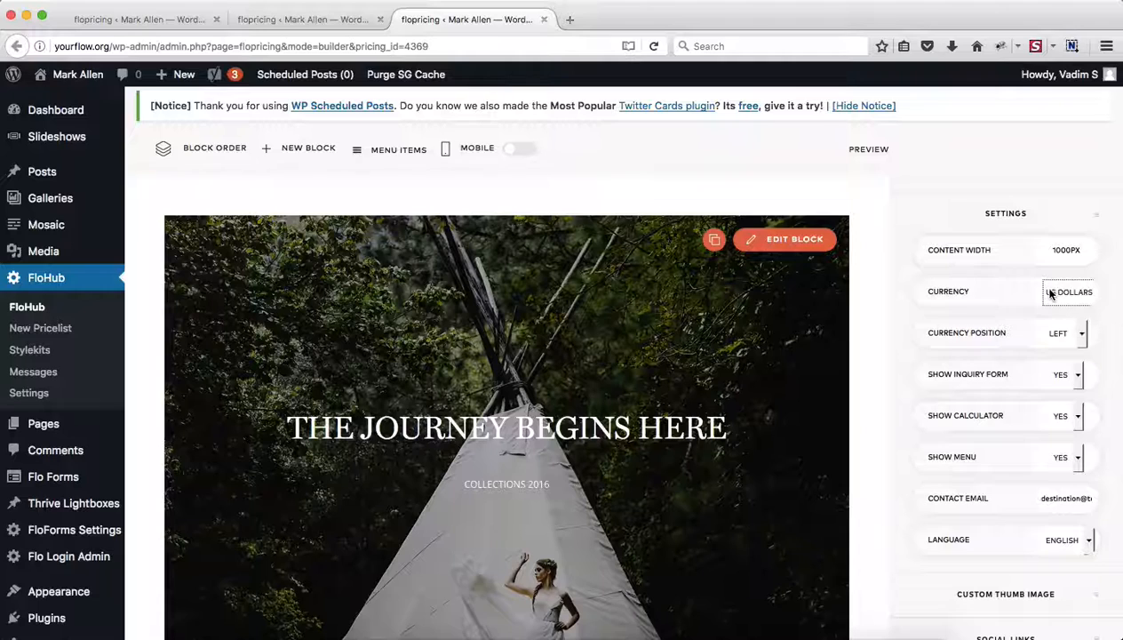
pyautogui.click(1083, 342)
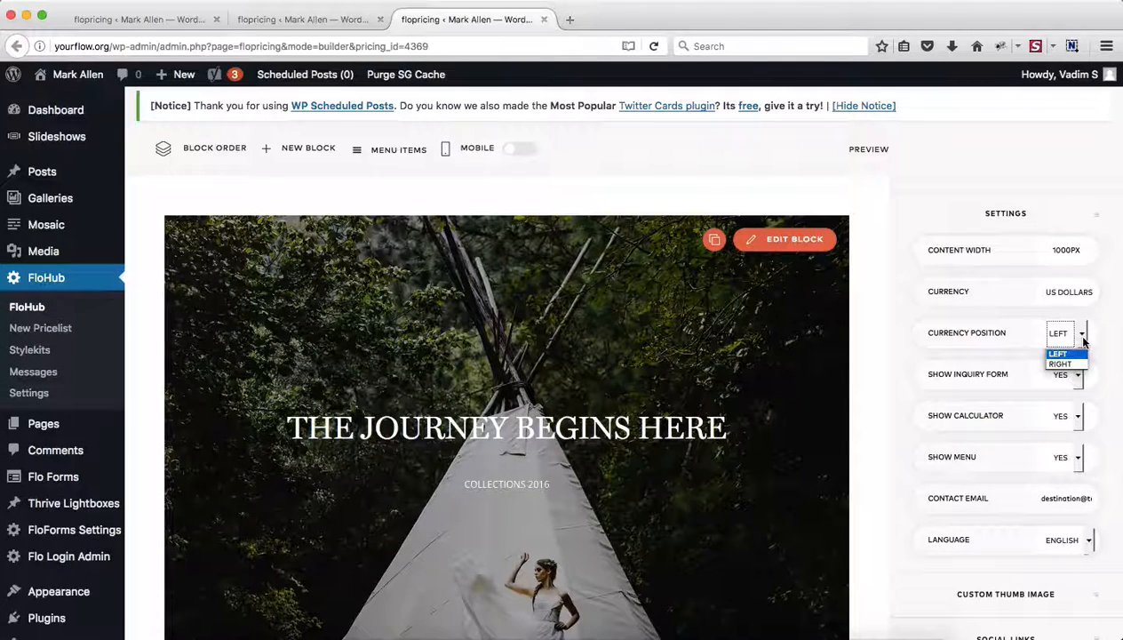
pyautogui.click(1083, 342)
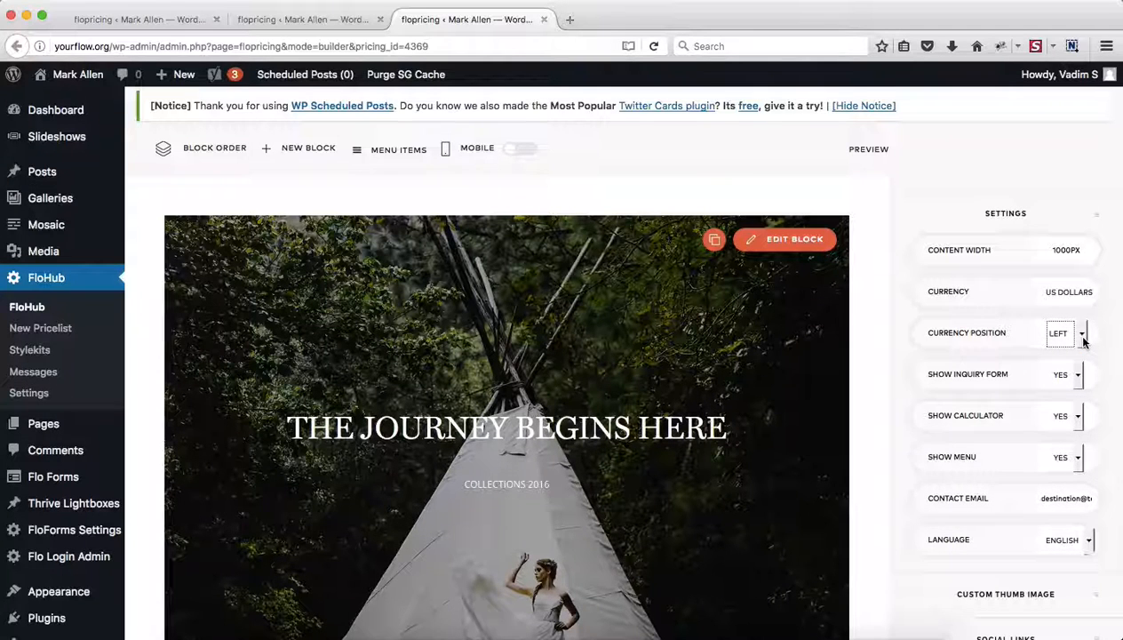
# Step: Review the inquiry form, calculator, menu and contact email settings, and view the language choices without changing the selection
pyautogui.scroll(-2, 1083, 341)
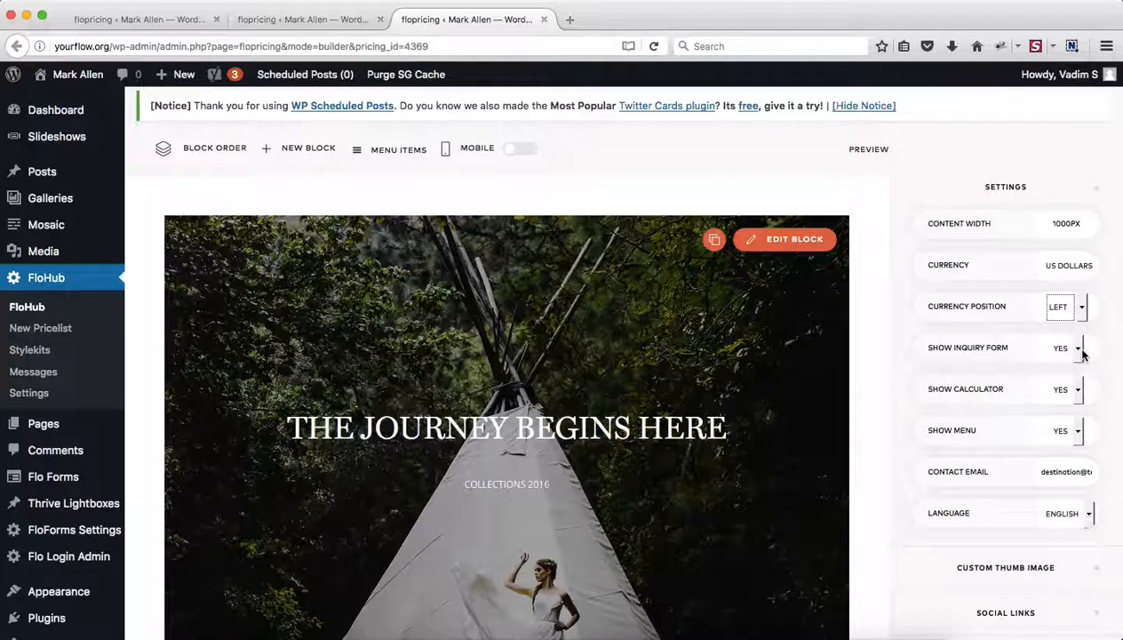
pyautogui.scroll(-3, 1040, 407)
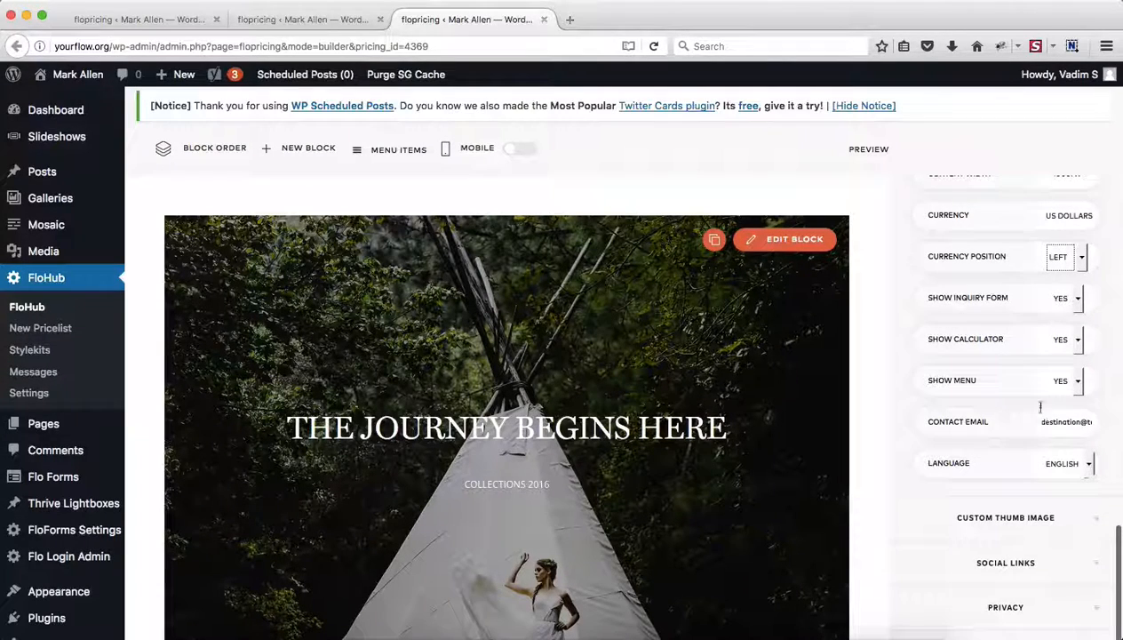
pyautogui.scroll(-4, 1043, 391)
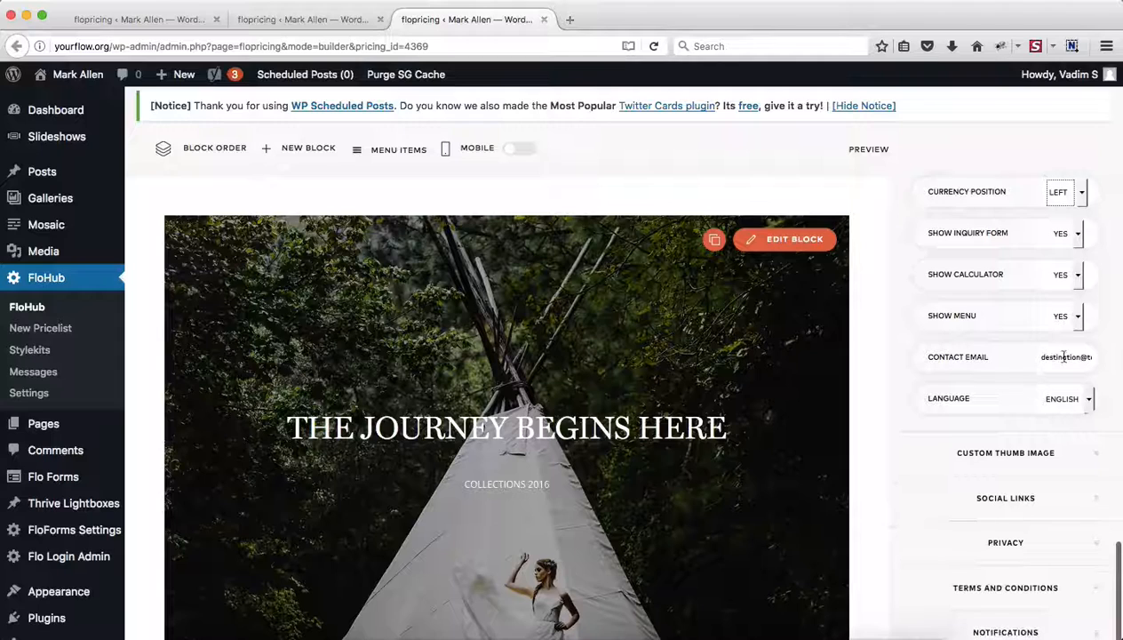
pyautogui.tripleClick(1064, 356)
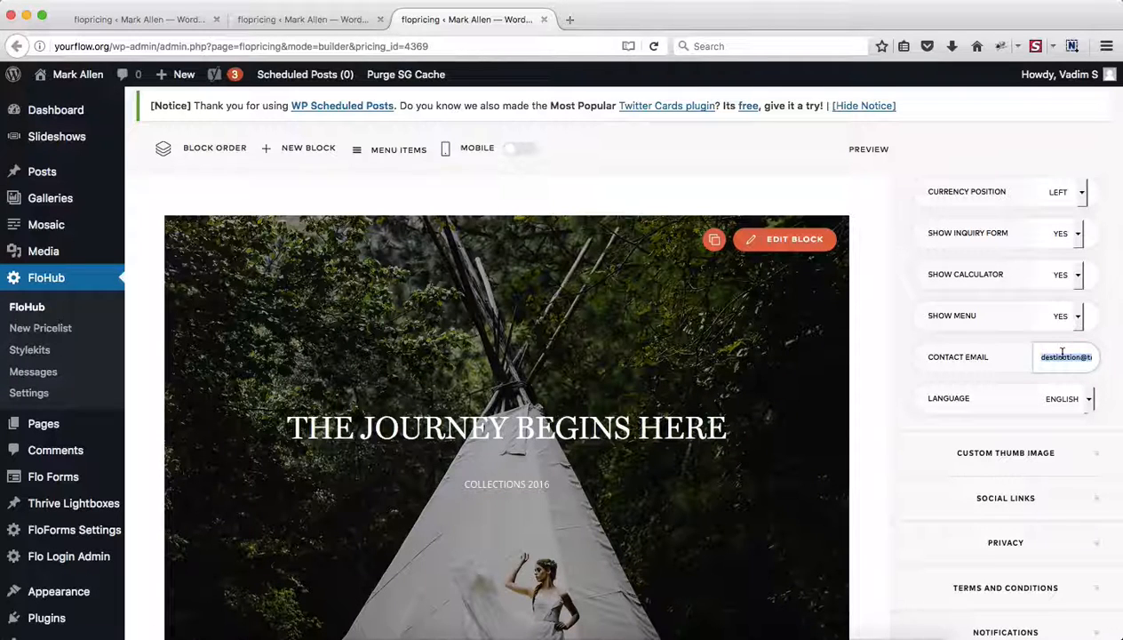
pyautogui.scroll(-1, 1049, 403)
pyautogui.click(1075, 346)
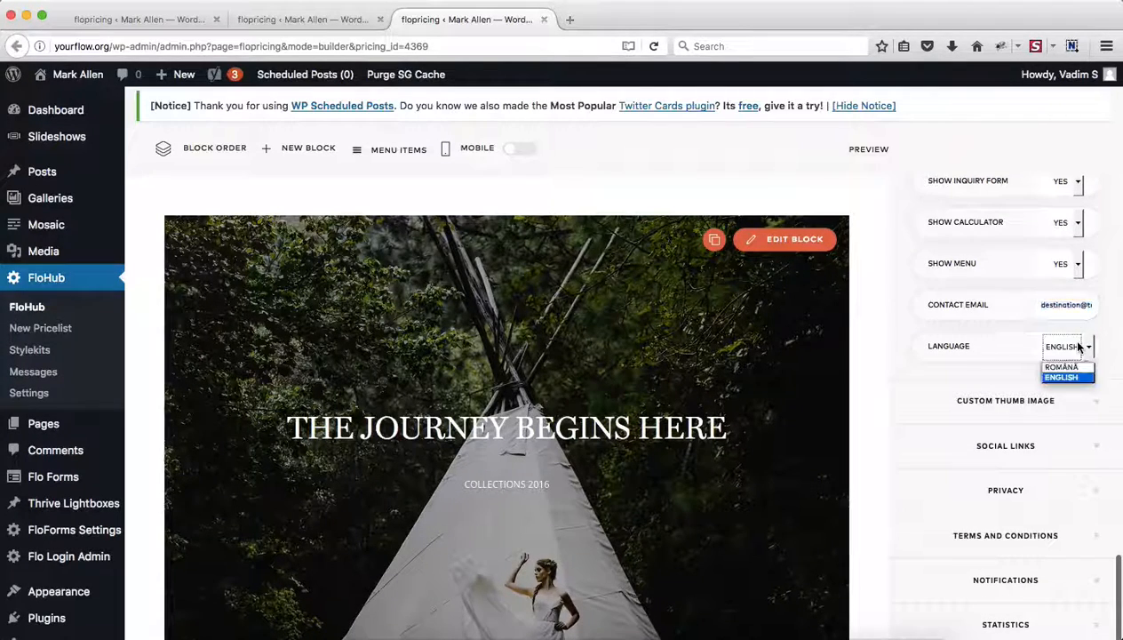
pyautogui.click(1096, 332)
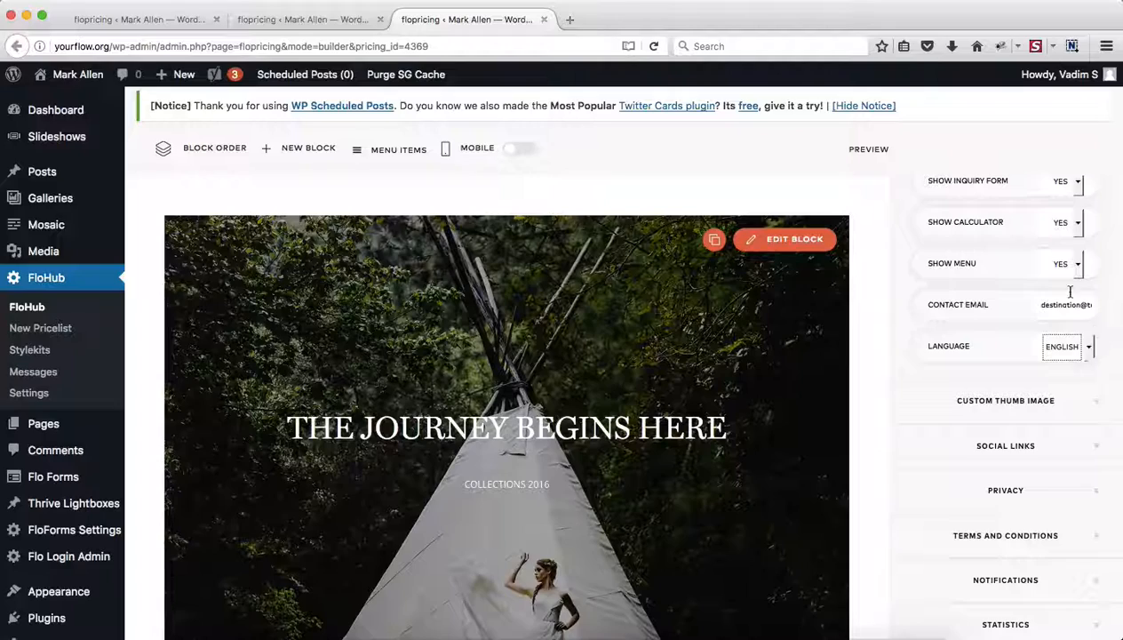
# Step: Show the custom thumb image setting and examine how the thumbnail appears on the Vermont card among the dashboard's pricelists
pyautogui.scroll(-2, 1116, 359)
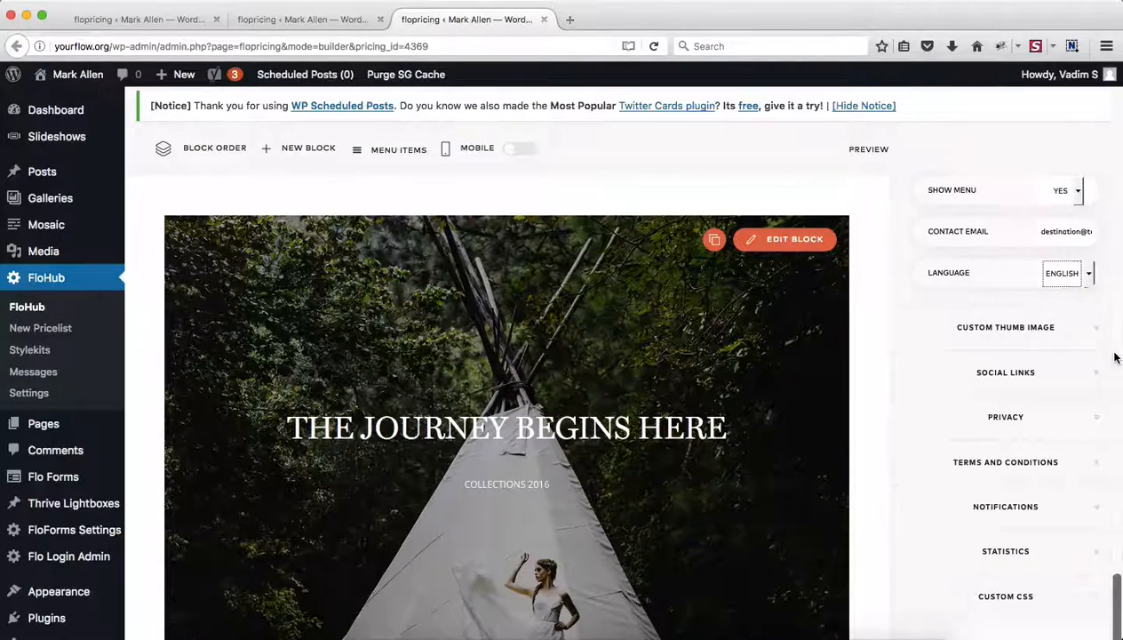
pyautogui.click(1100, 330)
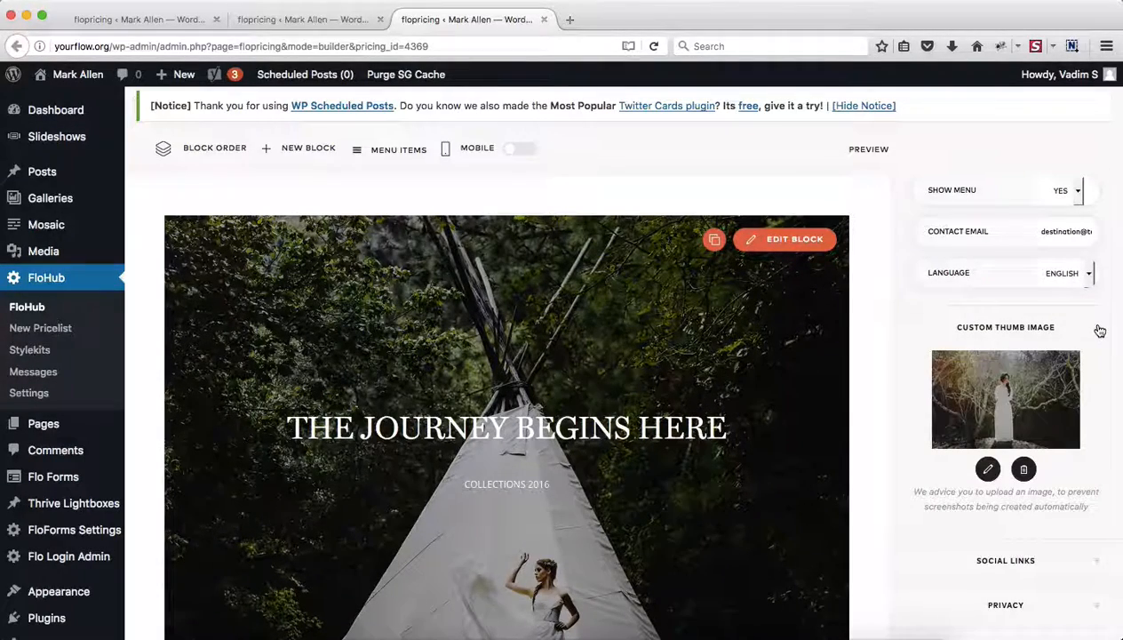
pyautogui.click(298, 16)
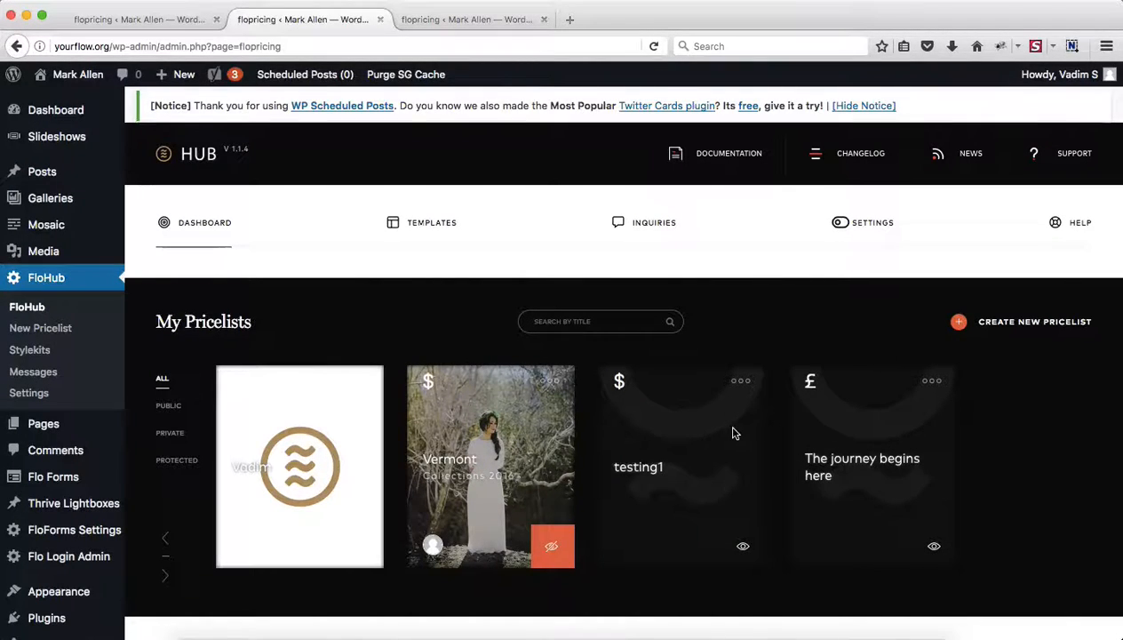
pyautogui.click(461, 19)
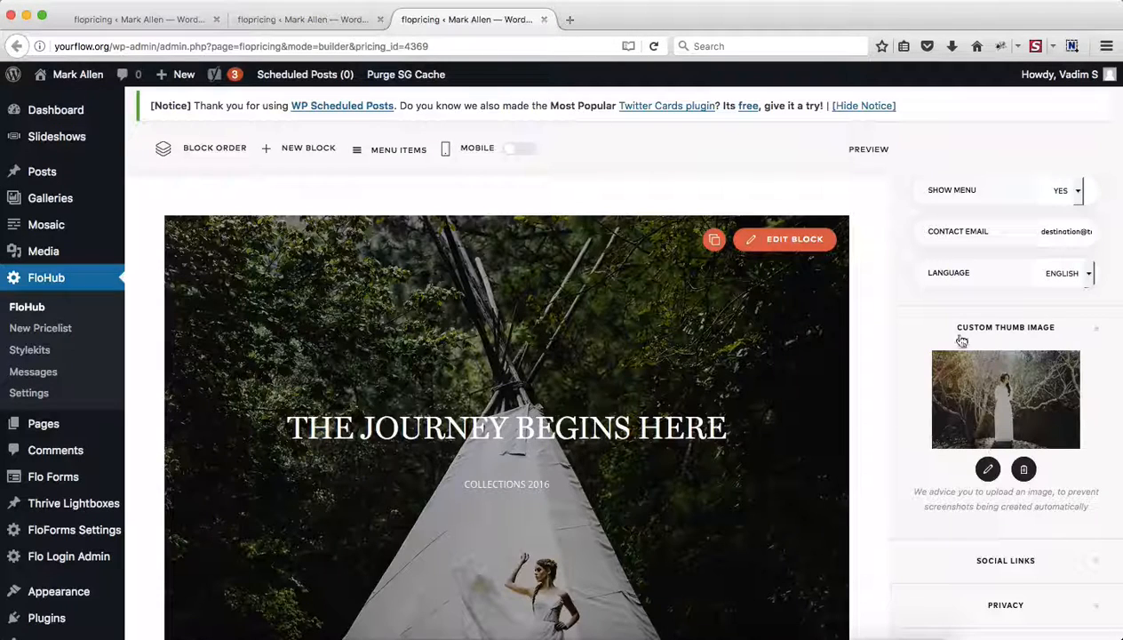
pyautogui.click(299, 25)
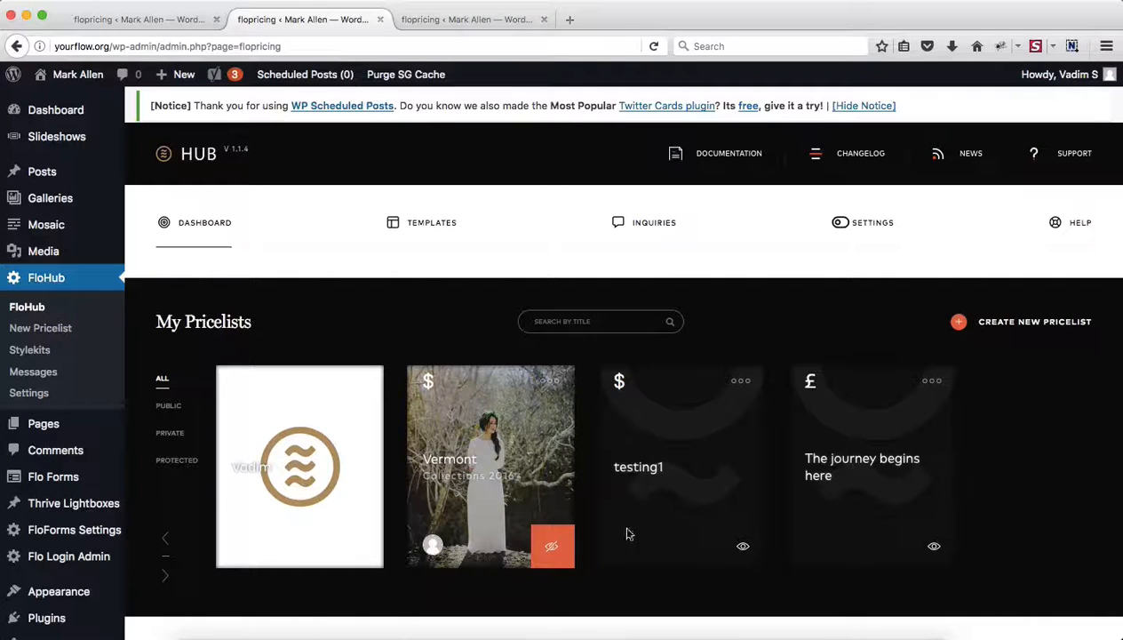
pyautogui.click(472, 20)
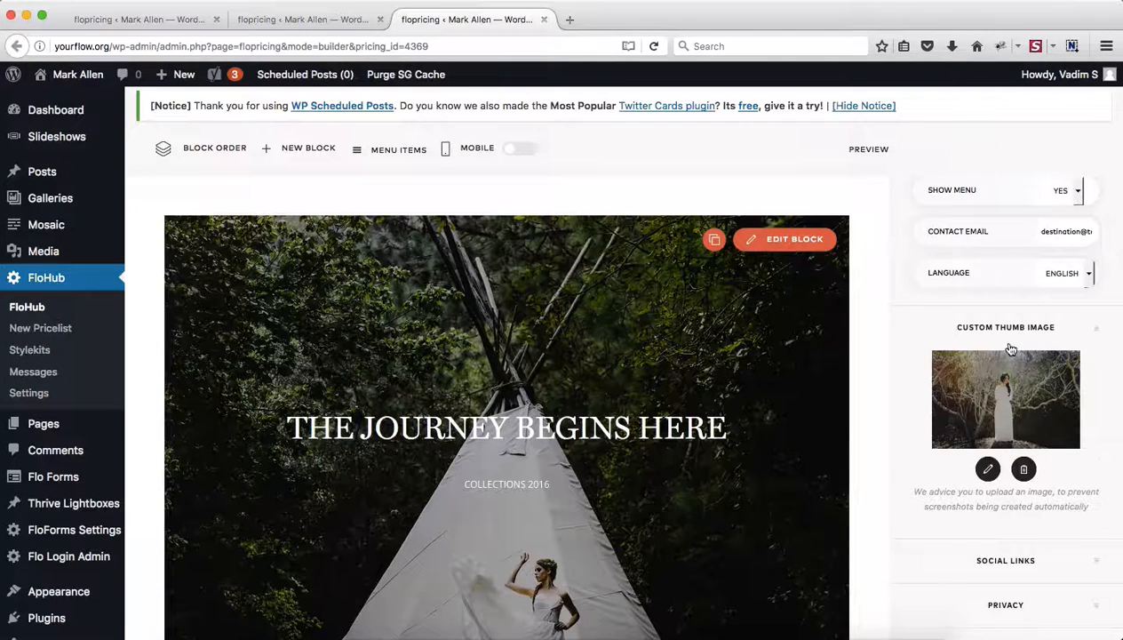
# Step: Show the social links settings for portfolio, Facebook, Instagram, Twitter and Pinterest
pyautogui.scroll(-3, 1005, 351)
pyautogui.click(1080, 402)
pyautogui.scroll(-4, 1079, 399)
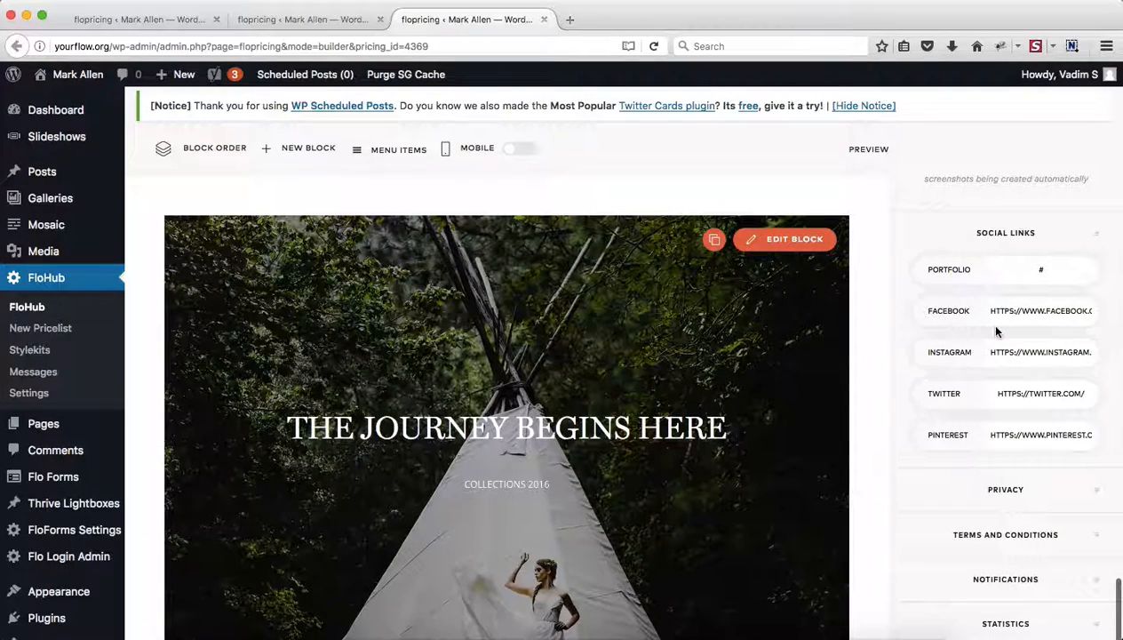
# Step: Show the privacy settings and examine the visibility options, the assigned users and the new user form
pyautogui.scroll(-2, 986, 324)
pyautogui.click(1035, 419)
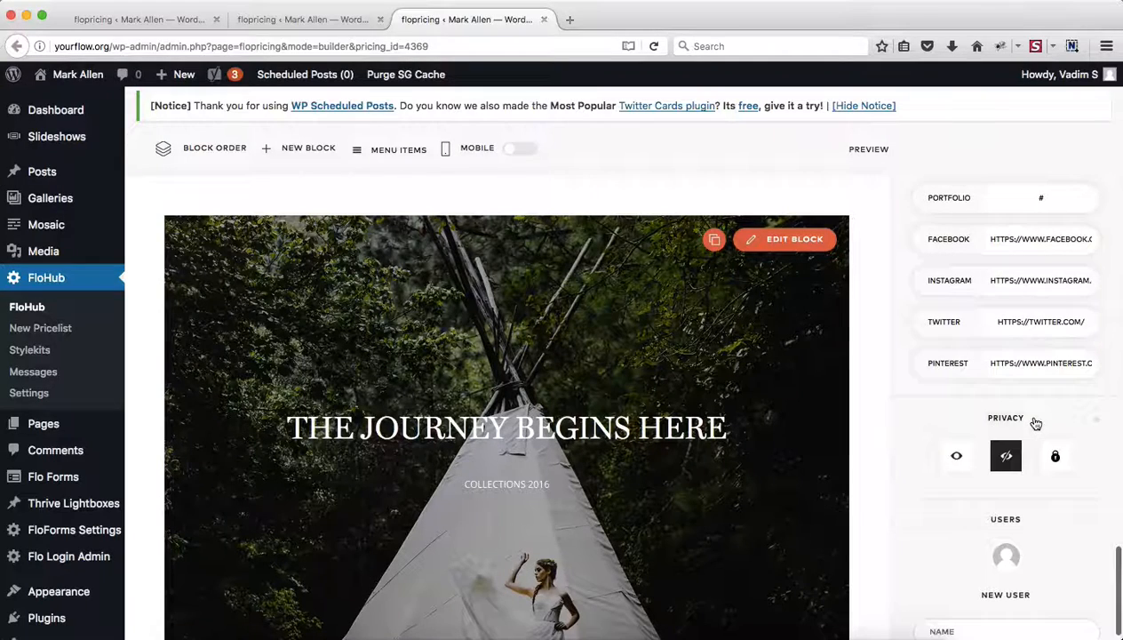
pyautogui.scroll(-3, 1033, 421)
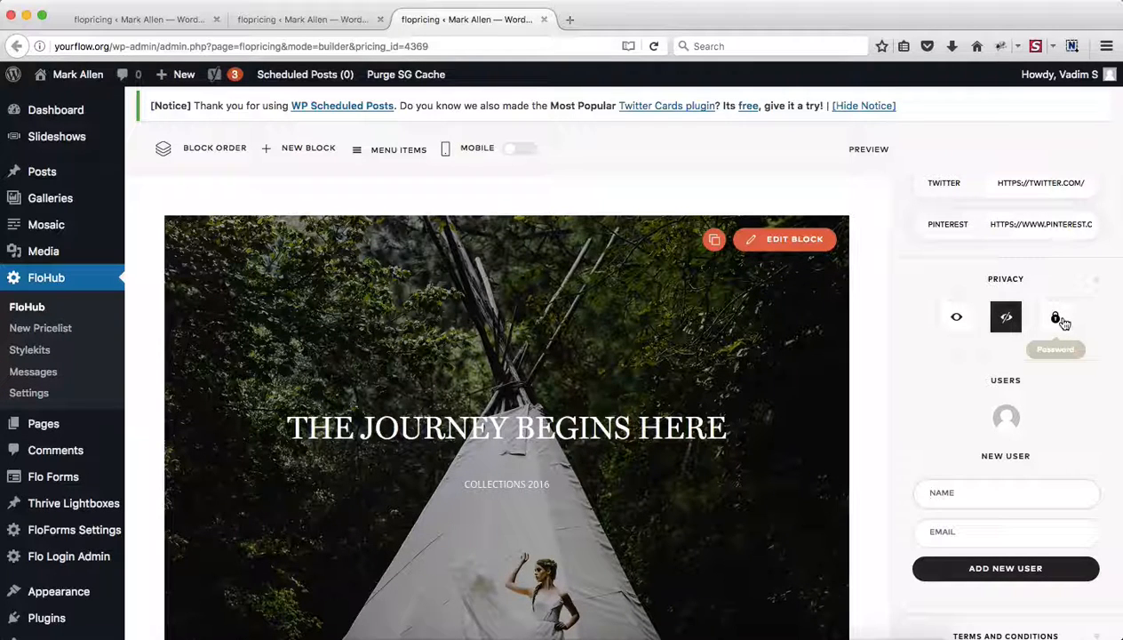
pyautogui.scroll(-2, 1105, 370)
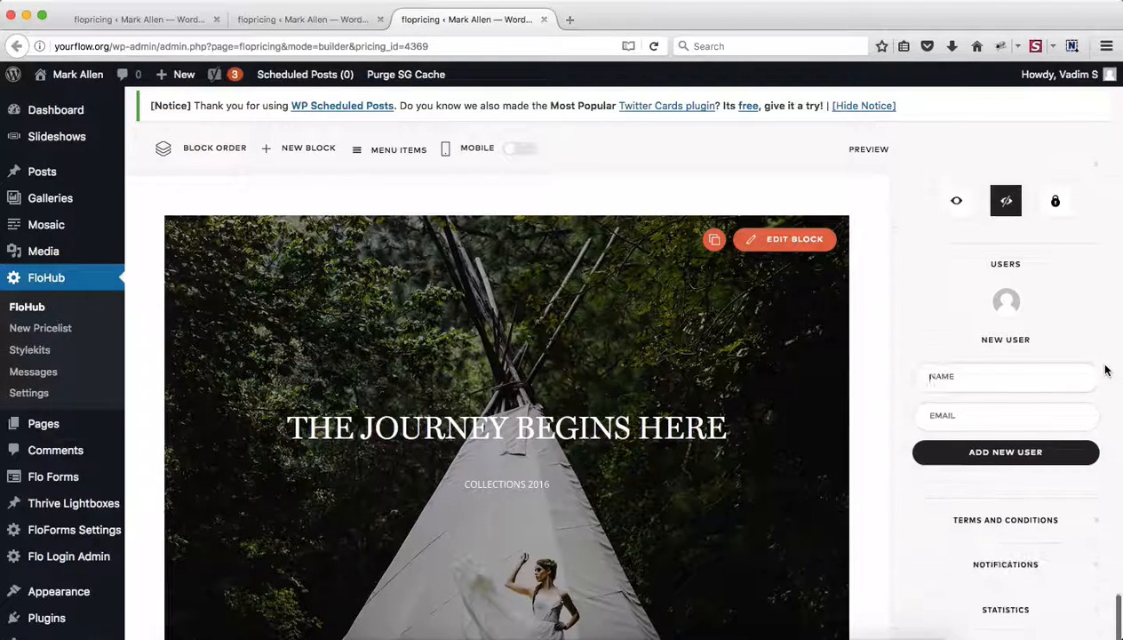
pyautogui.scroll(-1, 1106, 370)
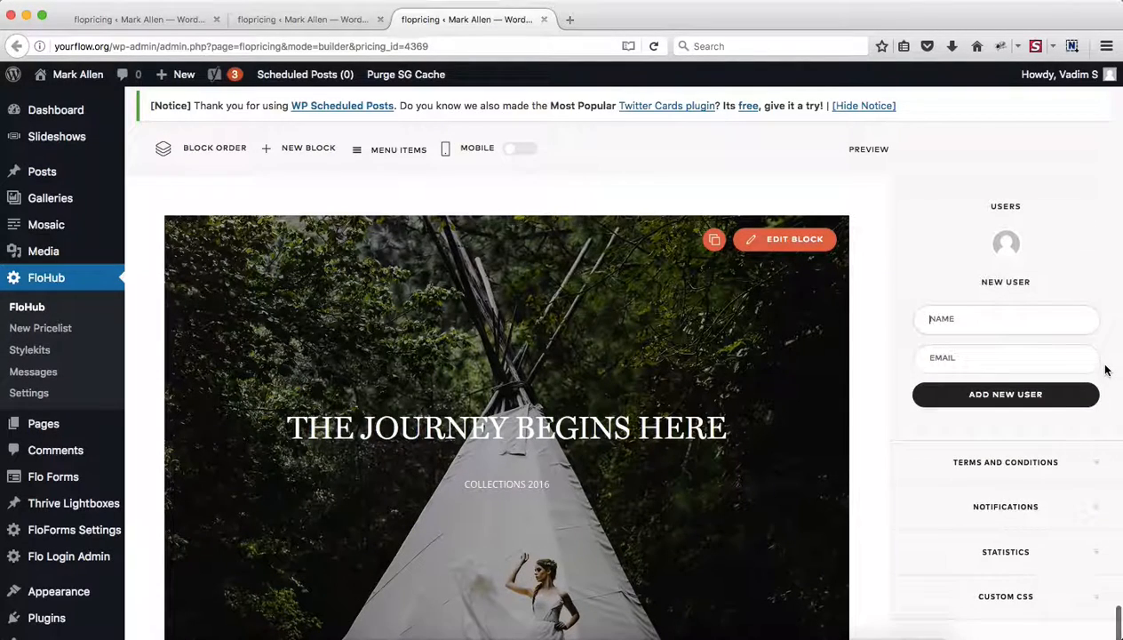
# Step: Open the terms and conditions editor and review the notification templates for inquiries, added users and password restoration
pyautogui.click(1063, 465)
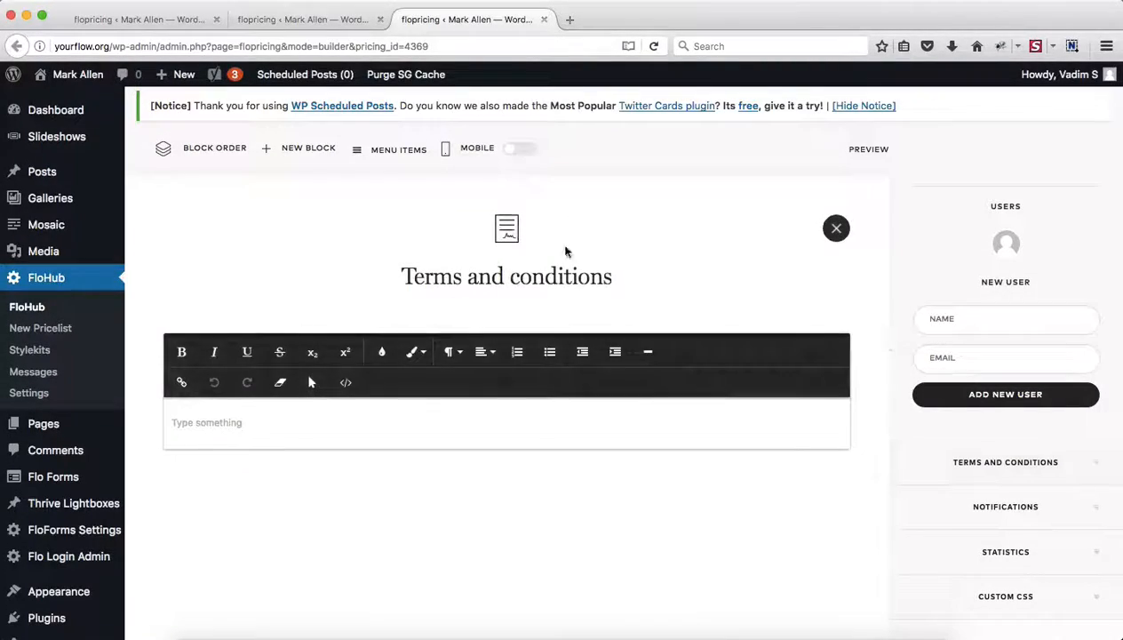
pyautogui.click(227, 430)
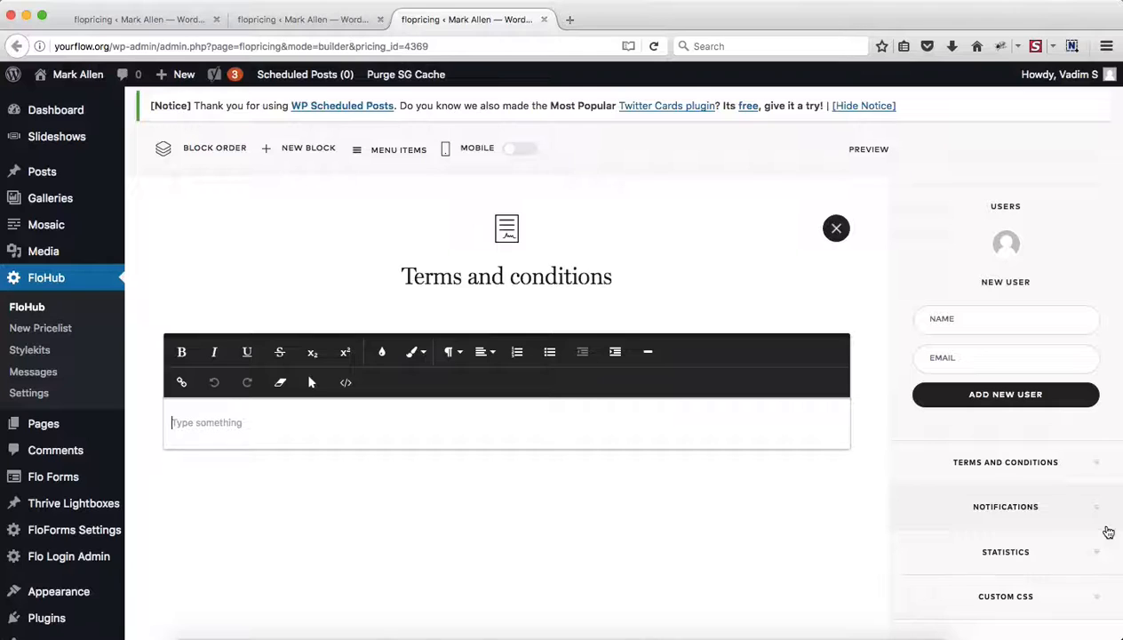
pyautogui.click(1098, 512)
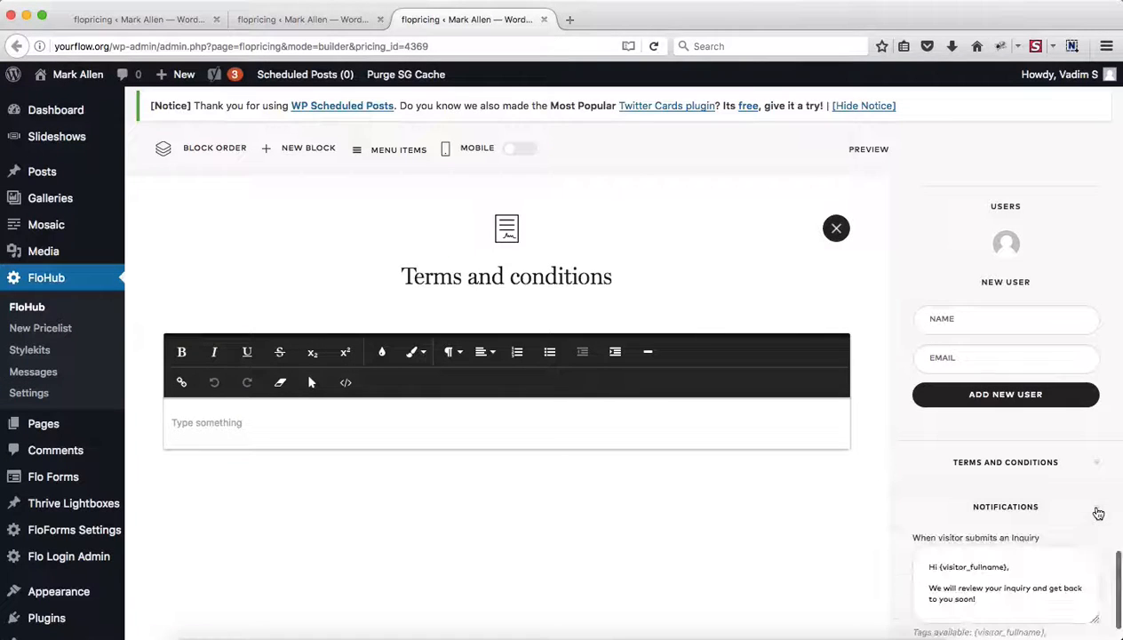
pyautogui.scroll(-5, 1098, 512)
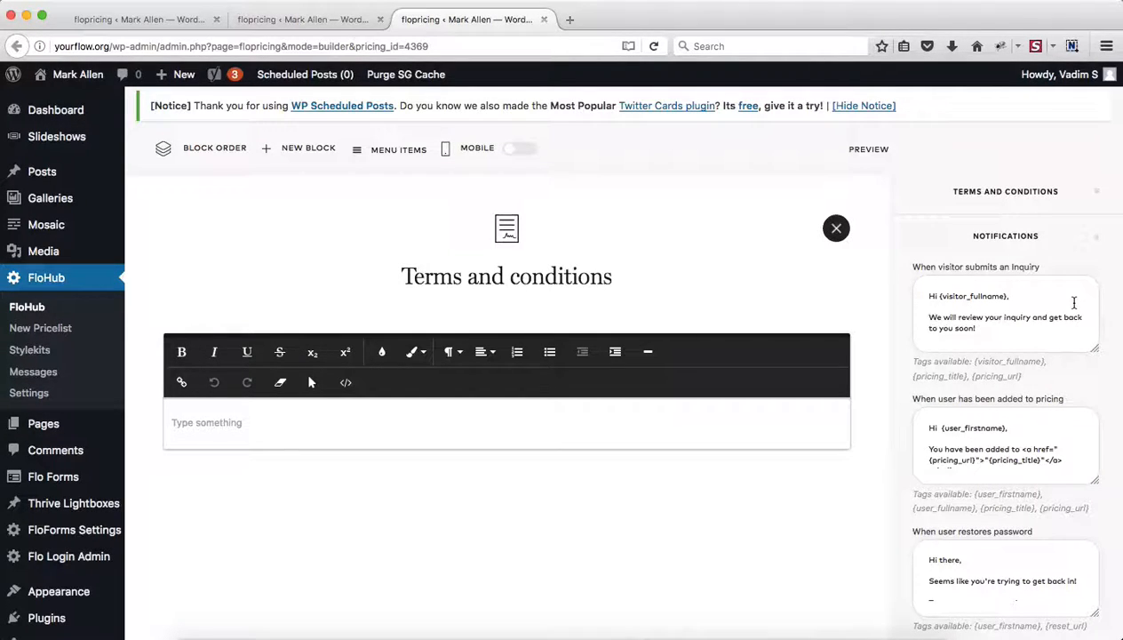
pyautogui.scroll(1, 996, 414)
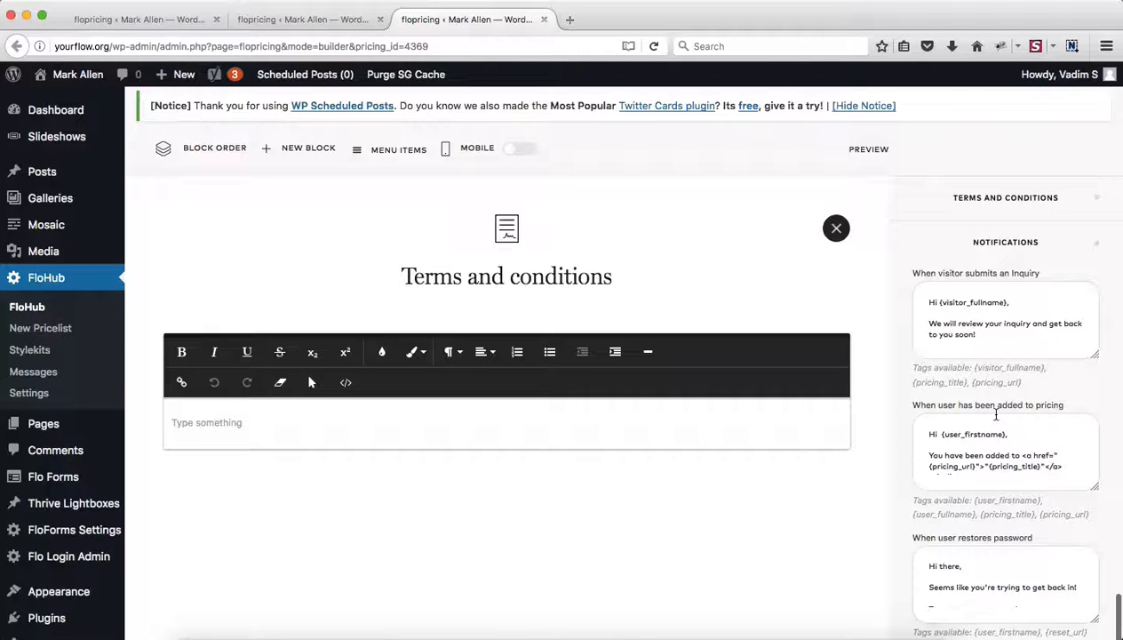
pyautogui.scroll(-5, 996, 414)
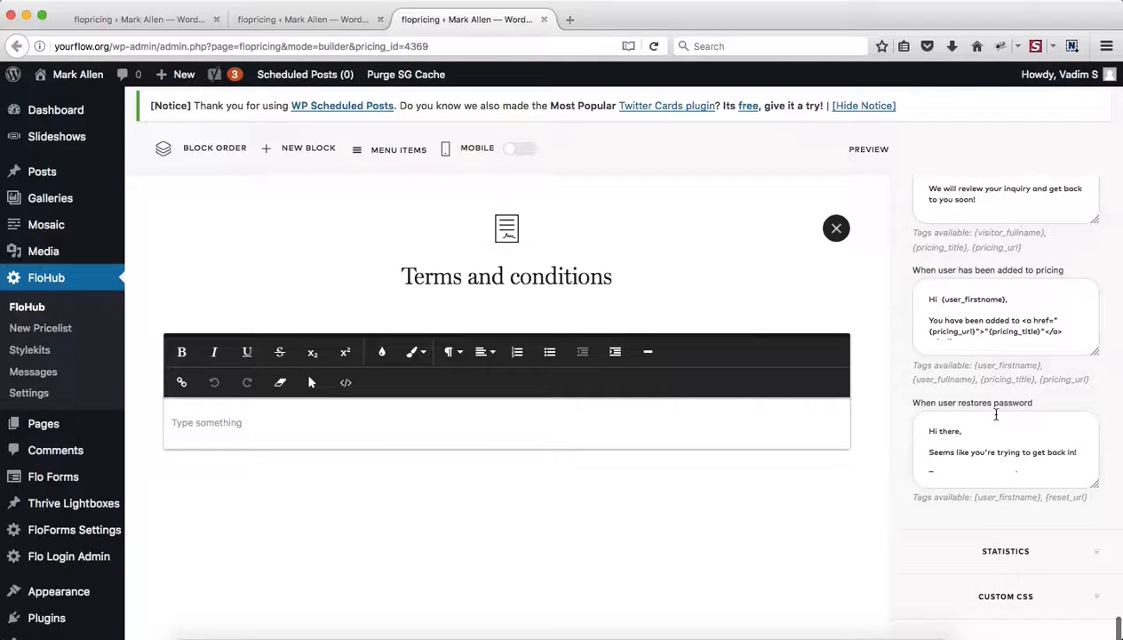
# Step: Show the pricelist statistics and view the monthly charts for views, inquiries and conversion rate
pyautogui.click(1096, 558)
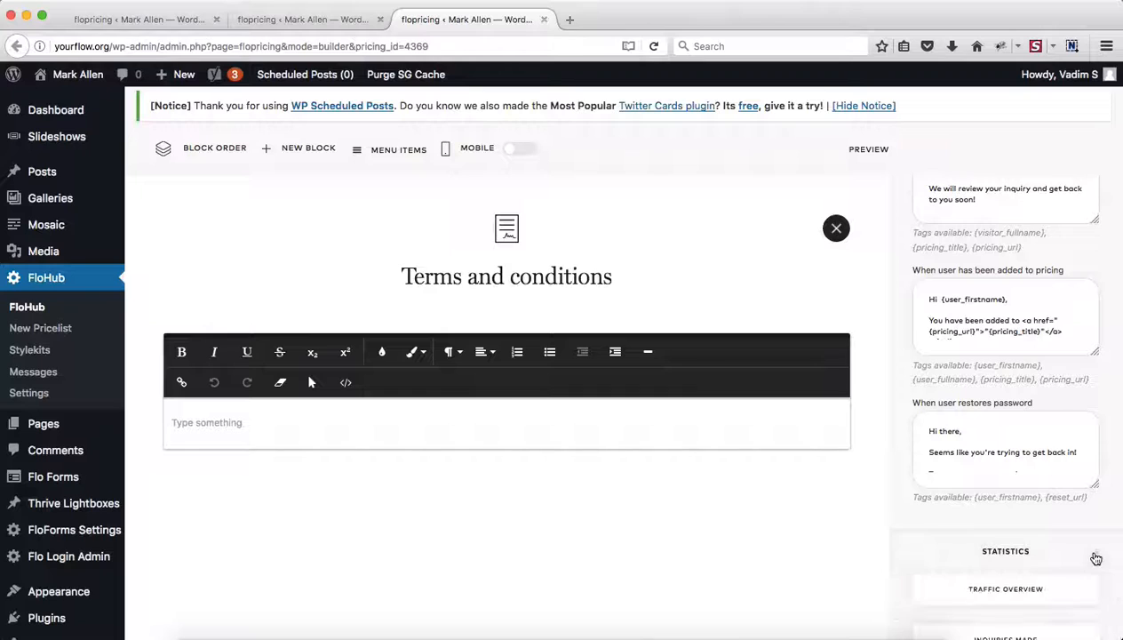
pyautogui.scroll(-5, 1092, 557)
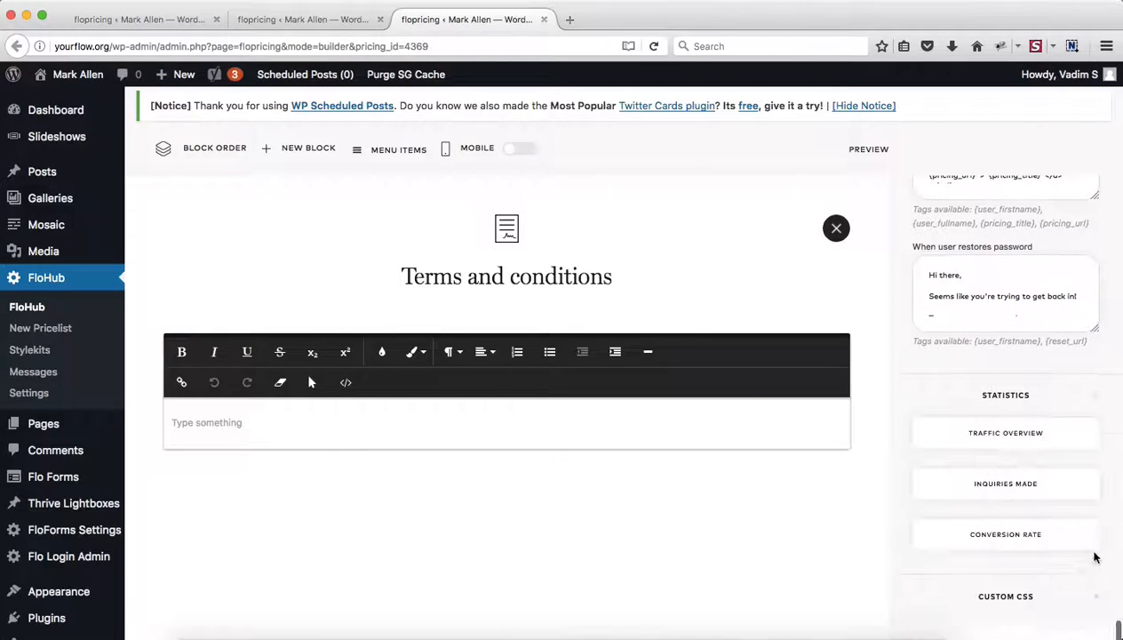
pyautogui.click(1038, 432)
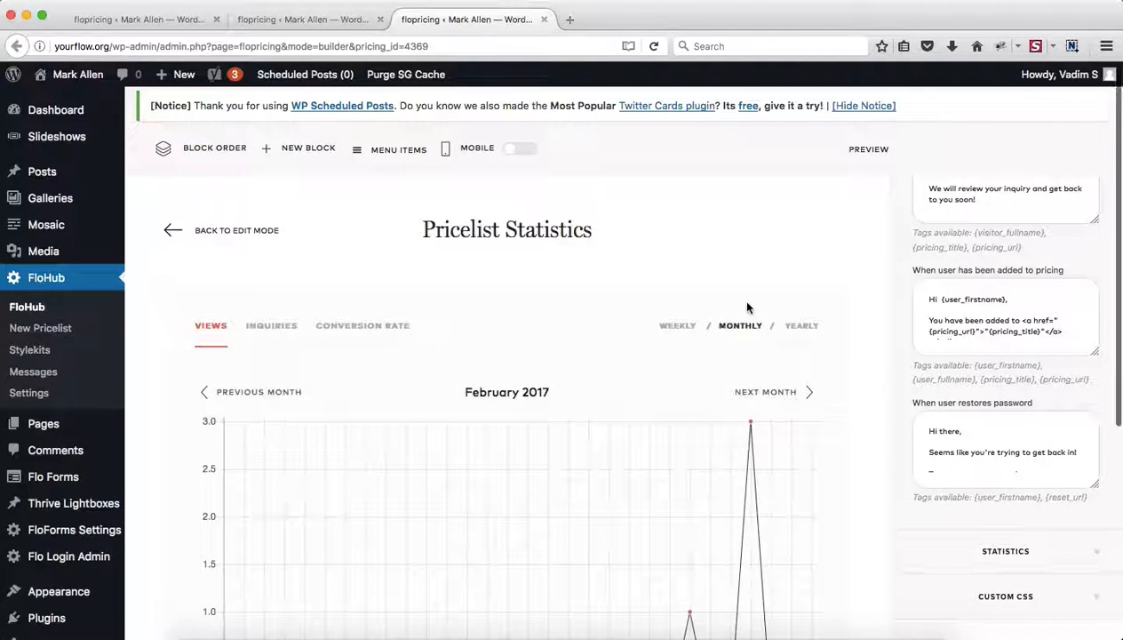
pyautogui.scroll(-3, 744, 302)
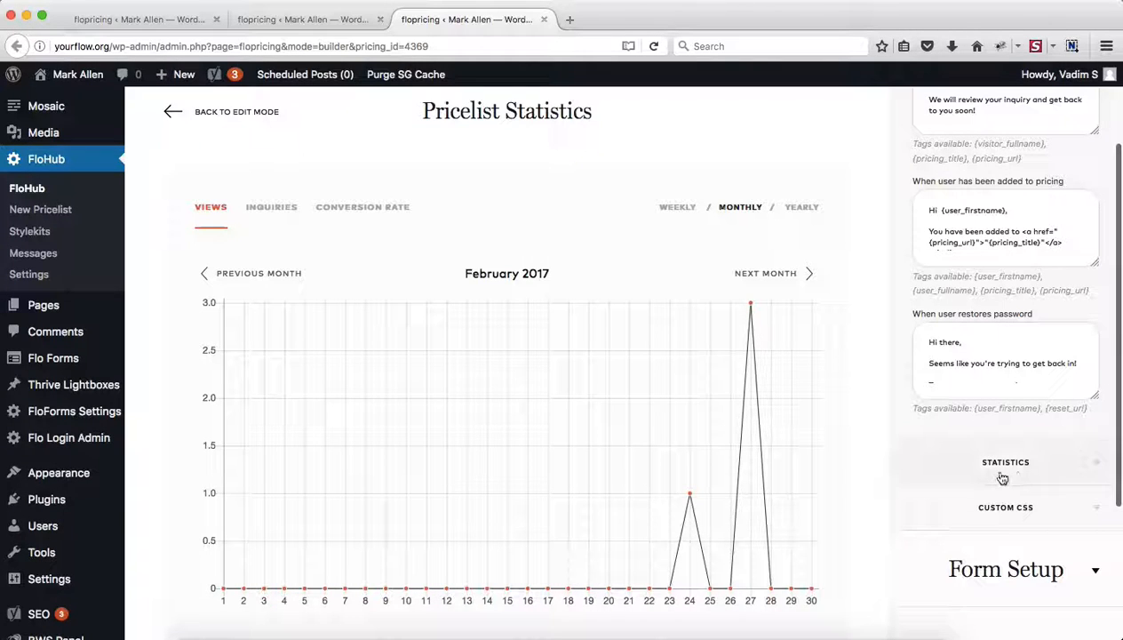
pyautogui.click(1091, 474)
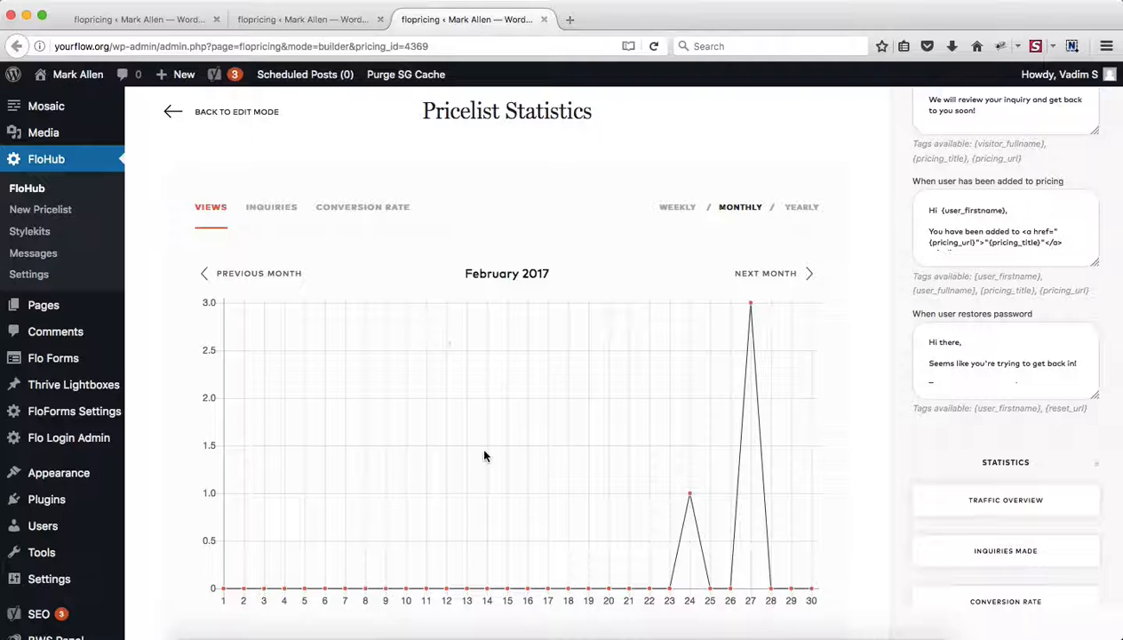
pyautogui.click(268, 211)
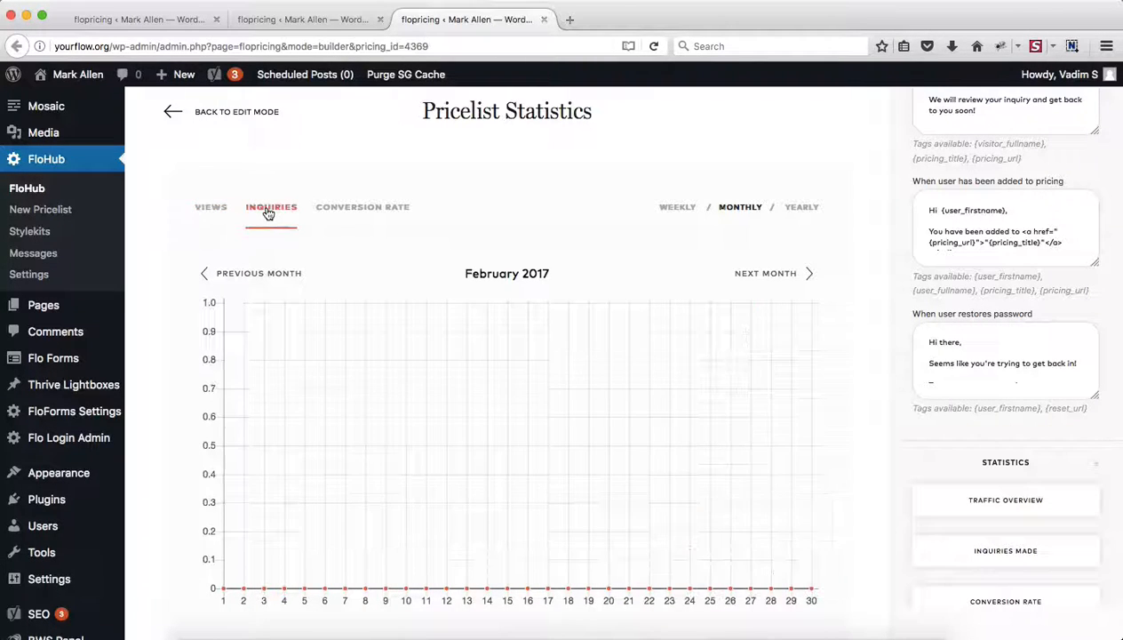
pyautogui.click(364, 212)
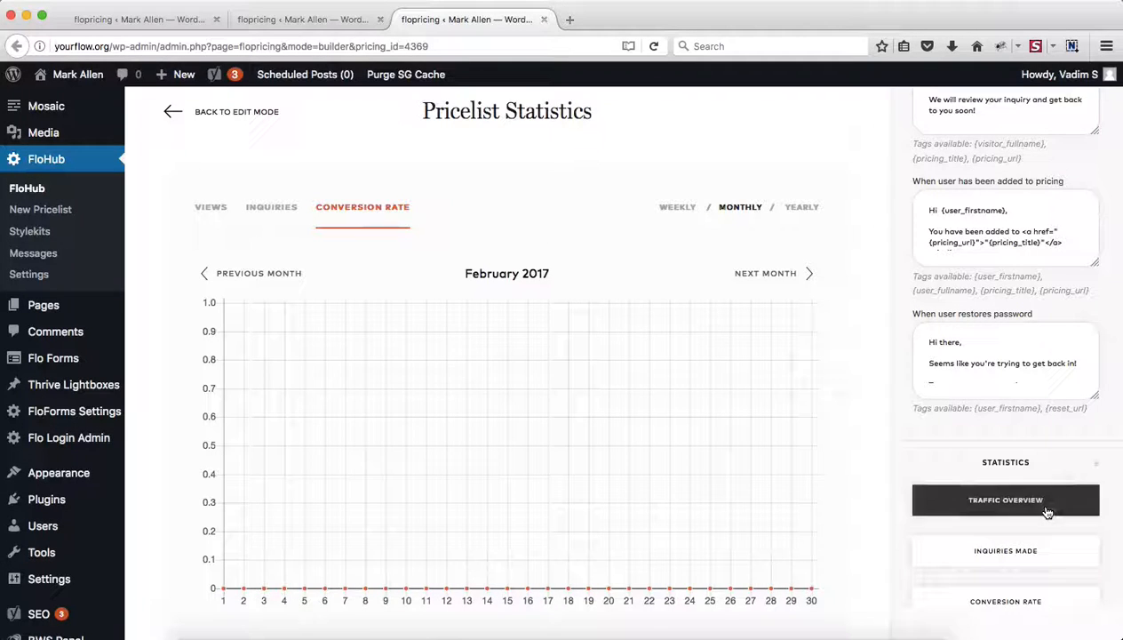
# Step: Show the Custom CSS field of the pricelist settings
pyautogui.scroll(-1, 1048, 506)
pyautogui.scroll(-3, 1047, 513)
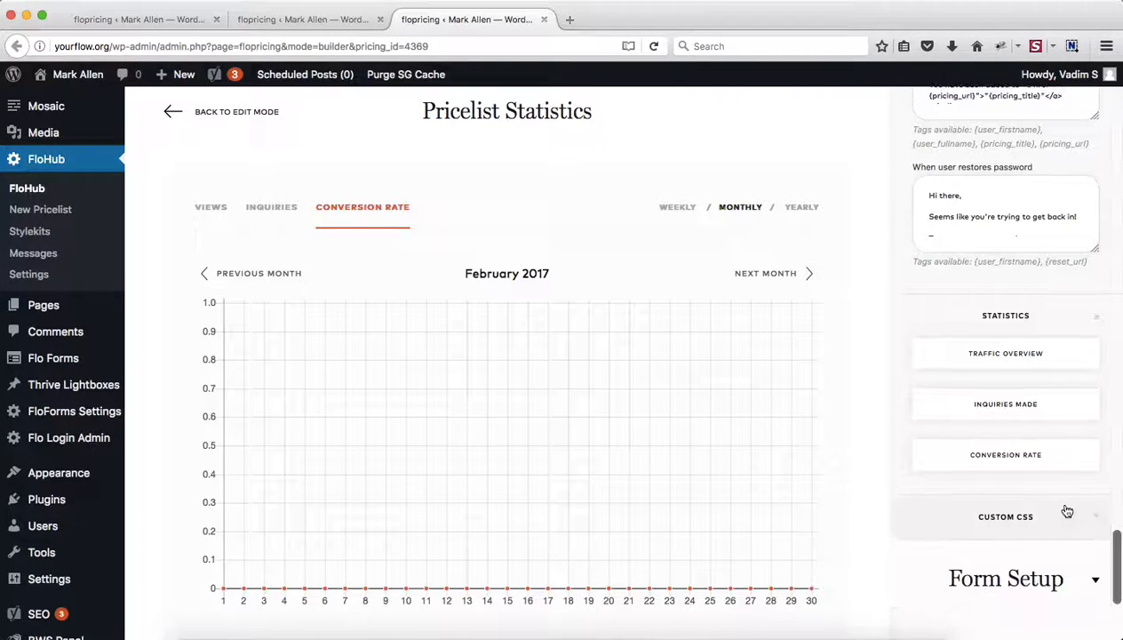
pyautogui.scroll(-4, 1043, 524)
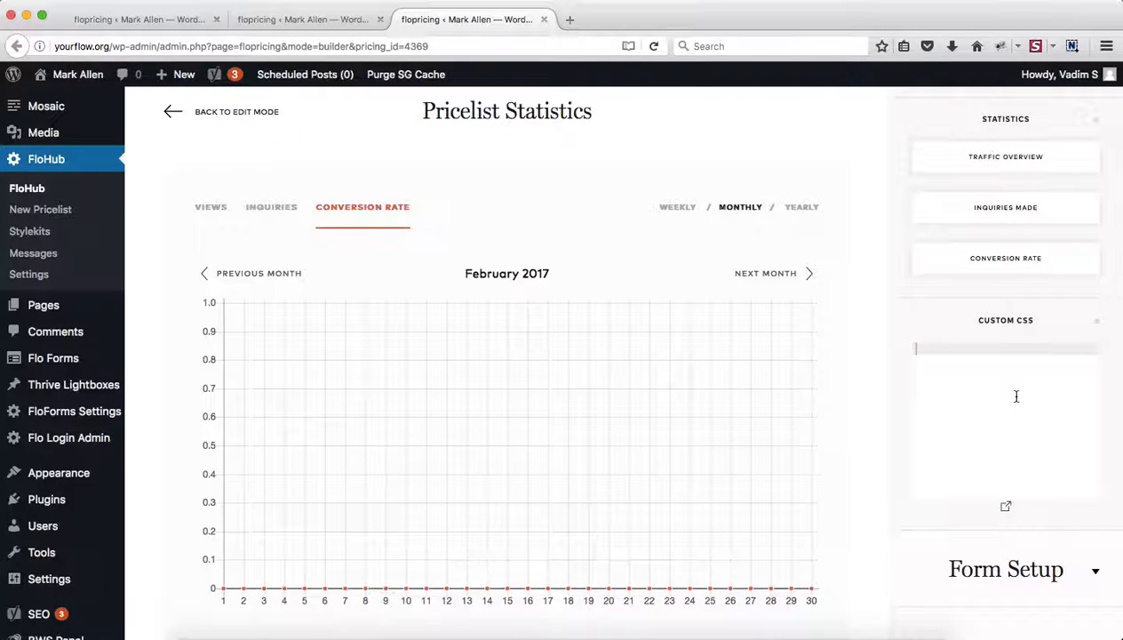
# Step: Open Form Setup and review the form options for labels, term agreement, agreement text, terms link text and submit button text
pyautogui.scroll(-4, 1016, 396)
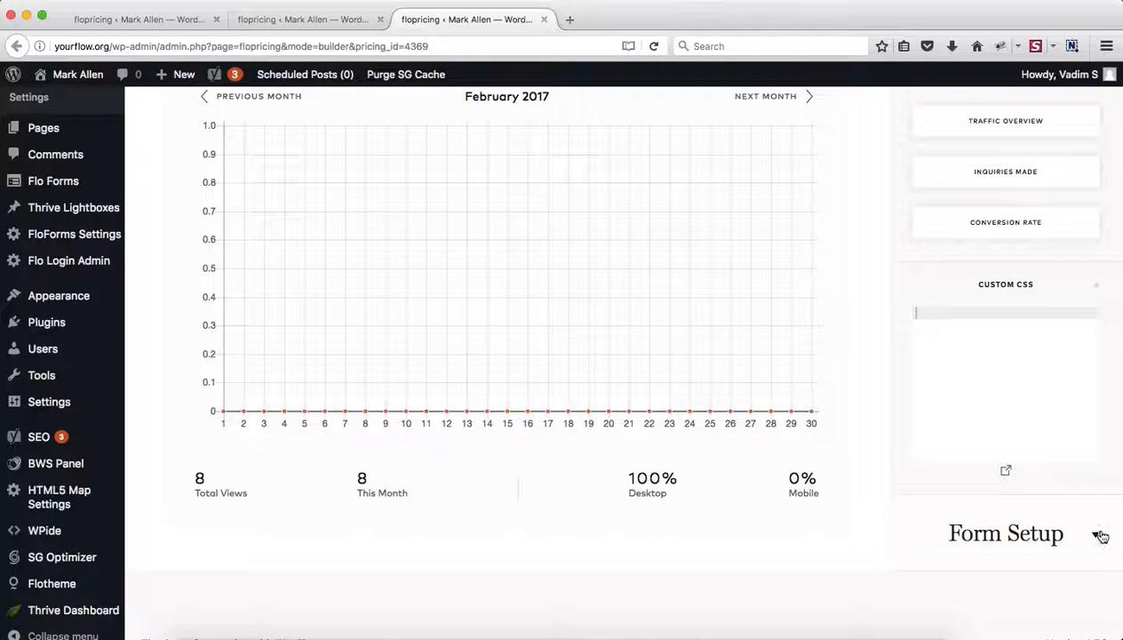
pyautogui.click(1099, 537)
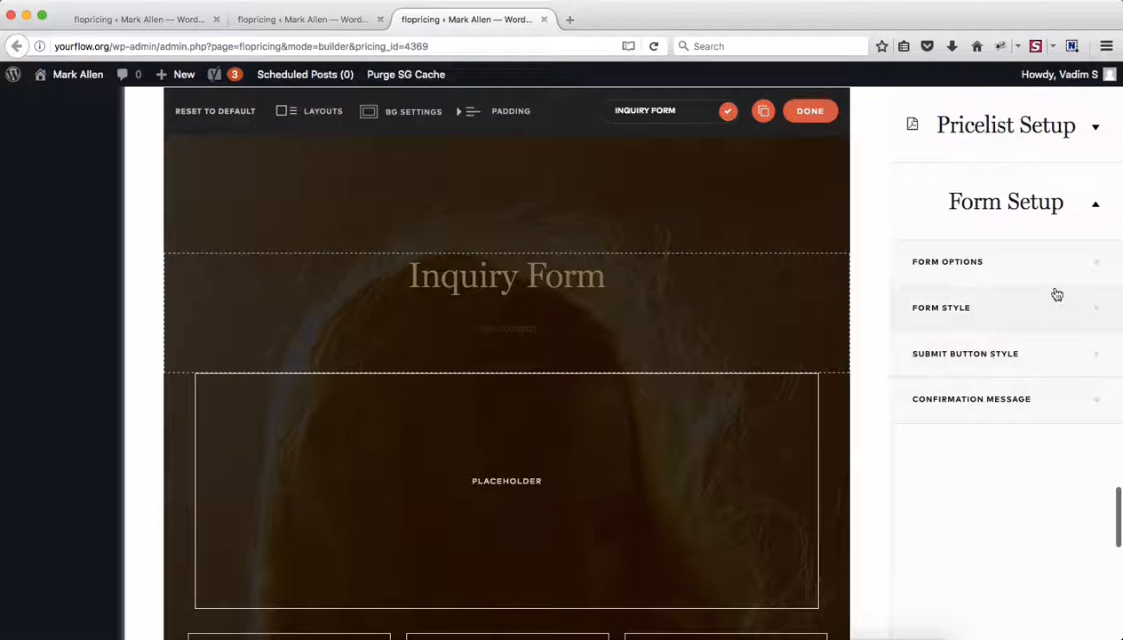
pyautogui.click(1091, 267)
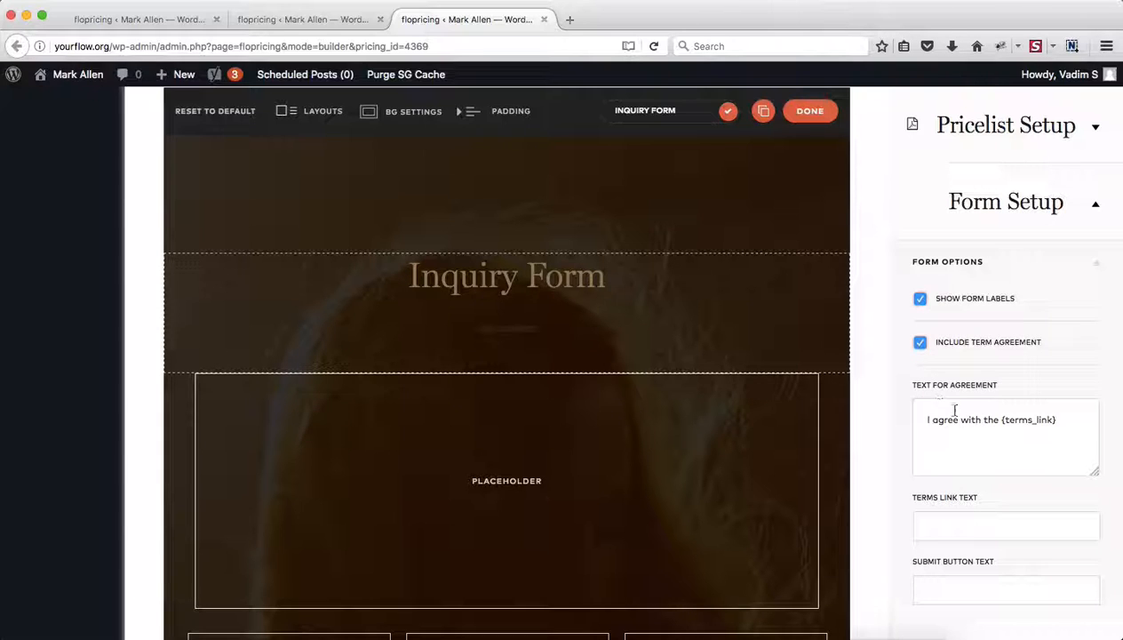
pyautogui.moveTo(997, 417); pyautogui.dragTo(923, 417)
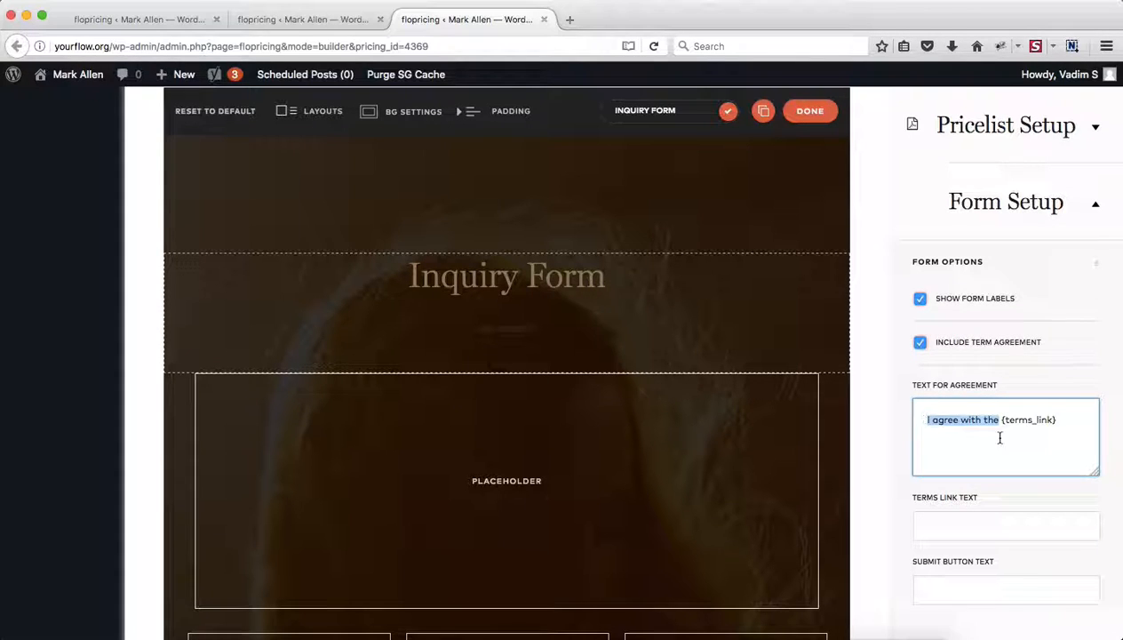
pyautogui.scroll(-2, 977, 462)
pyautogui.click(924, 451)
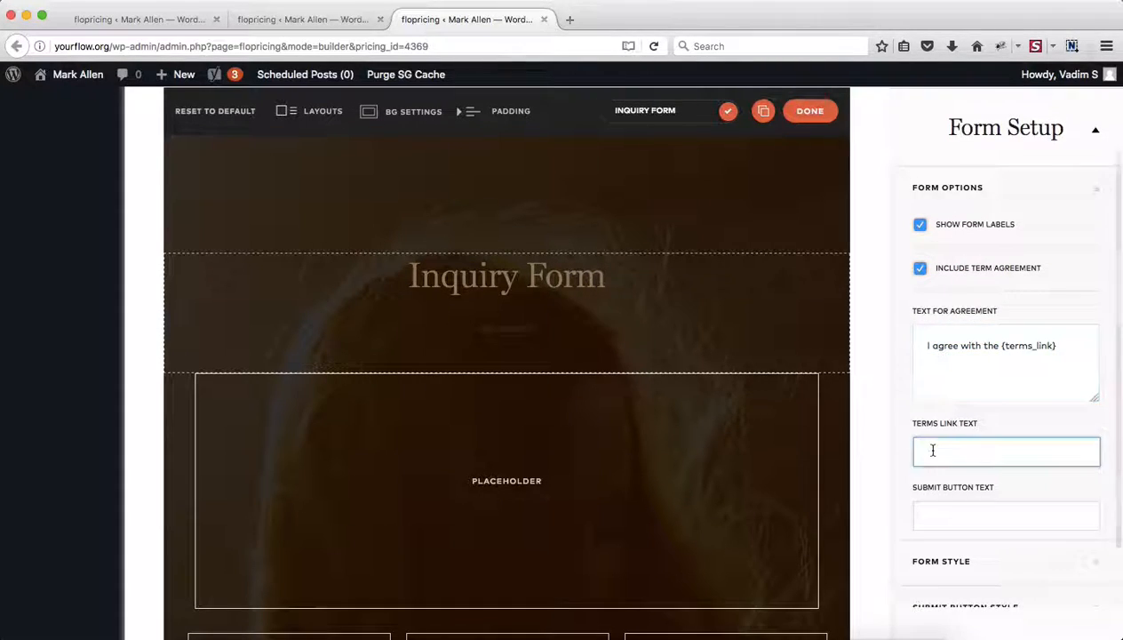
pyautogui.scroll(-2, 931, 451)
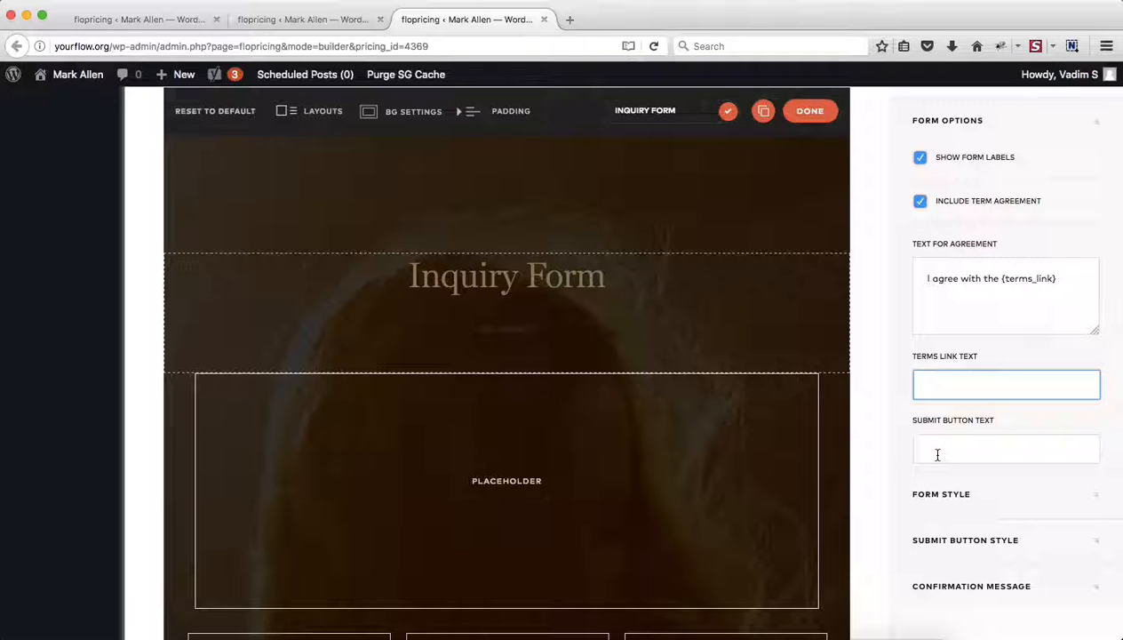
pyautogui.scroll(-1, 1062, 477)
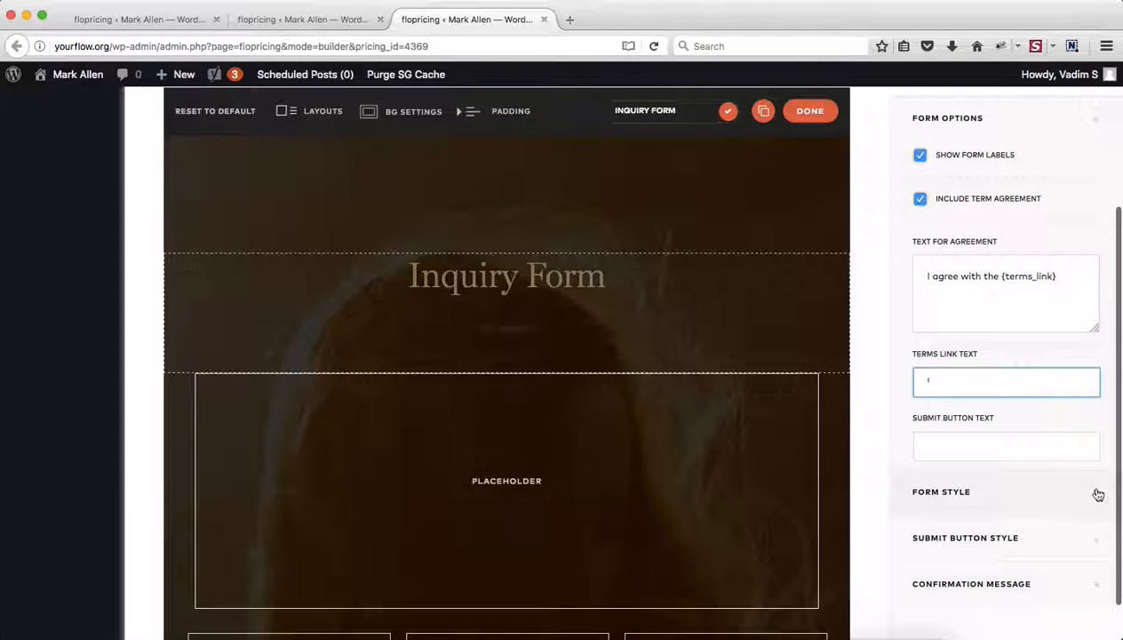
# Step: Show the inquiry form's field style and submit button style settings, including their colors and shapes
pyautogui.click(1087, 496)
pyautogui.scroll(-3, 1089, 497)
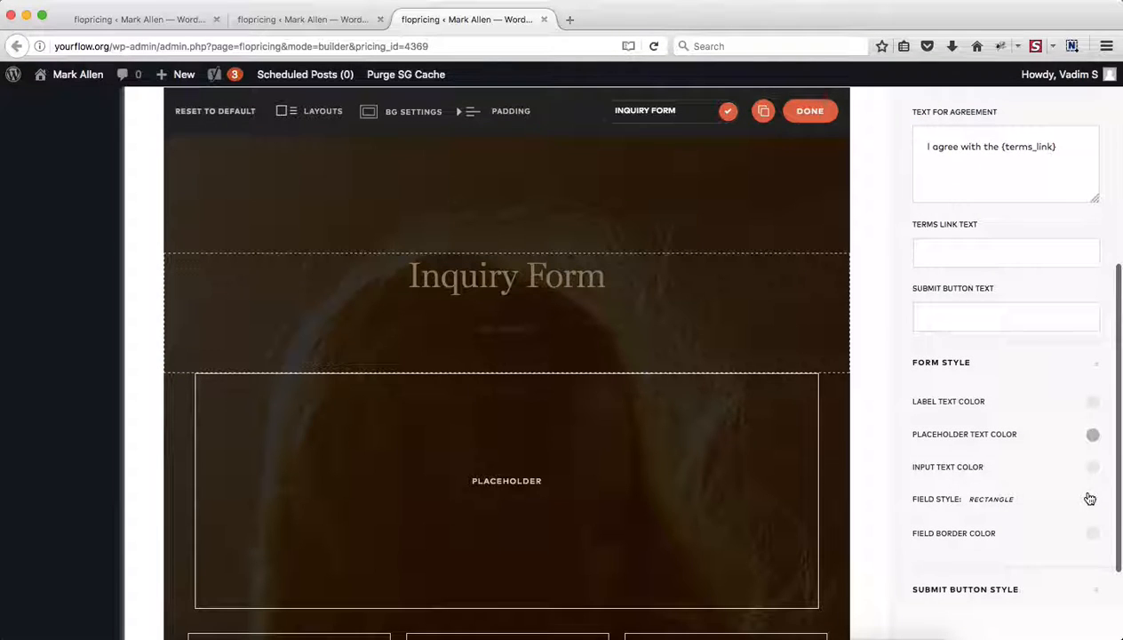
pyautogui.scroll(-1, 1038, 459)
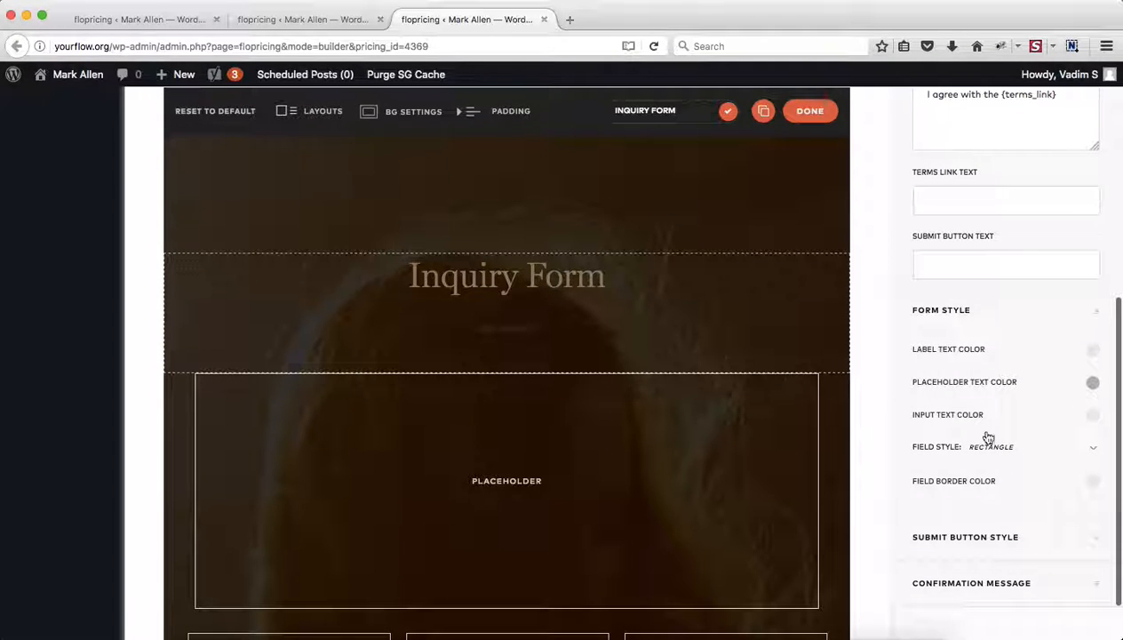
pyautogui.scroll(-2, 1025, 369)
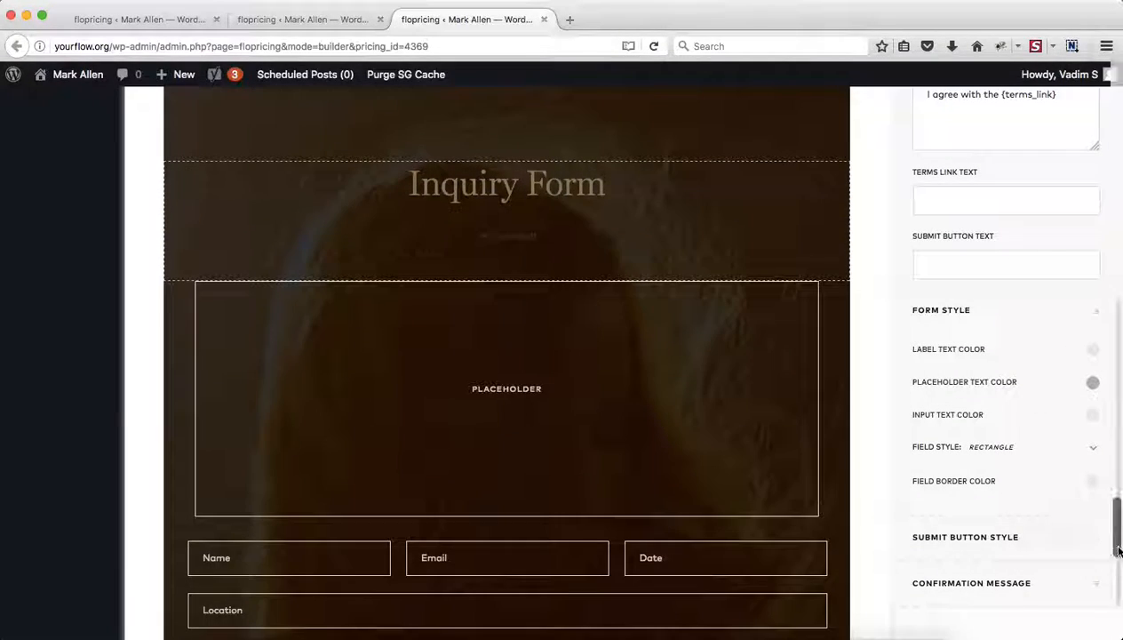
pyautogui.click(1095, 540)
pyautogui.scroll(-3, 1052, 453)
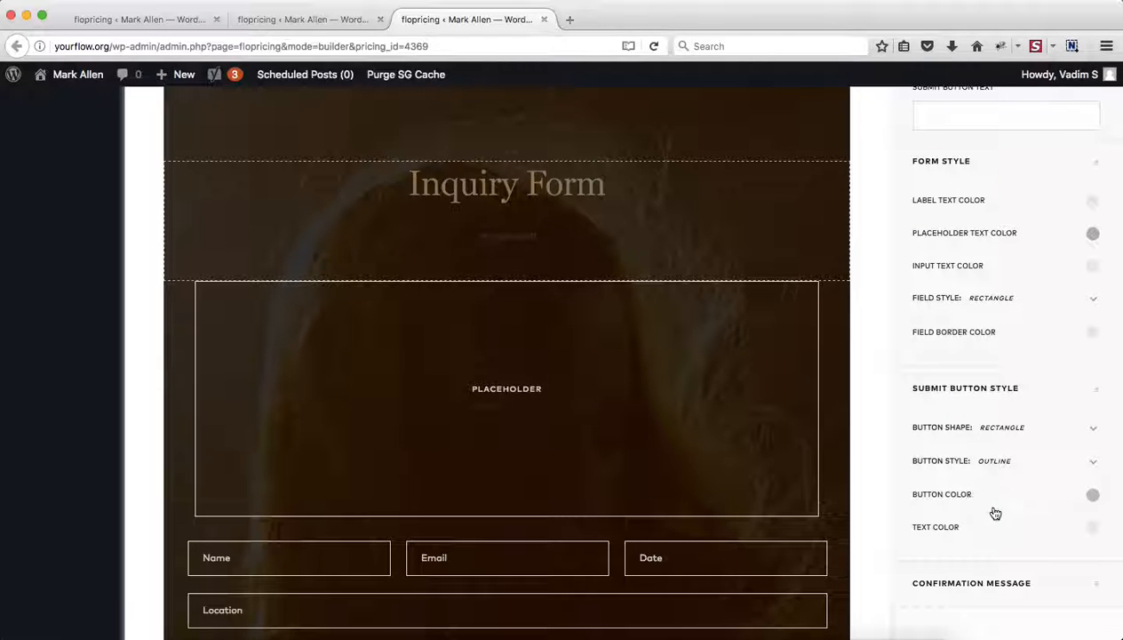
pyautogui.scroll(-2, 1041, 544)
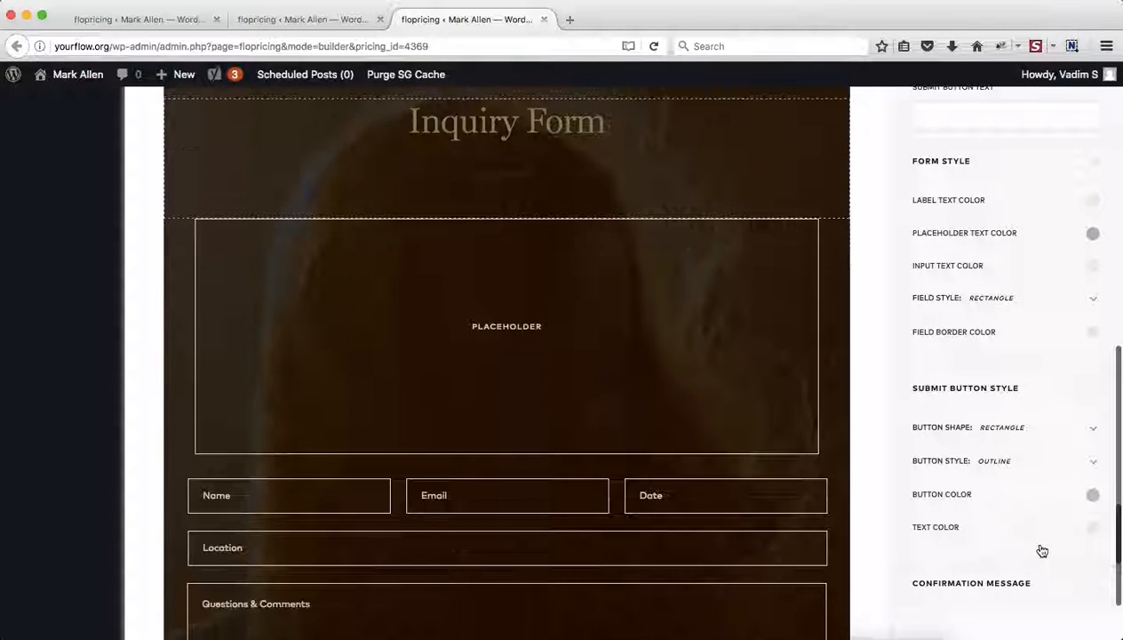
# Step: Show the confirmation message settings and review the checkbox icon, headline, message text, download and print, and contact info options
pyautogui.click(1084, 591)
pyautogui.scroll(-5, 1044, 508)
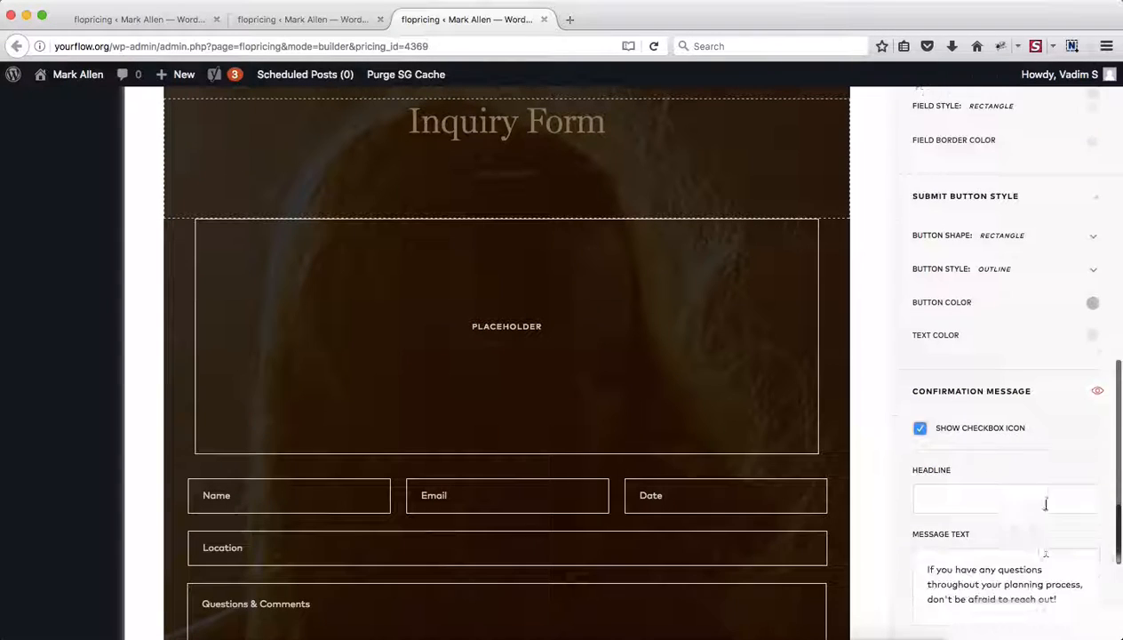
pyautogui.scroll(-2, 1046, 503)
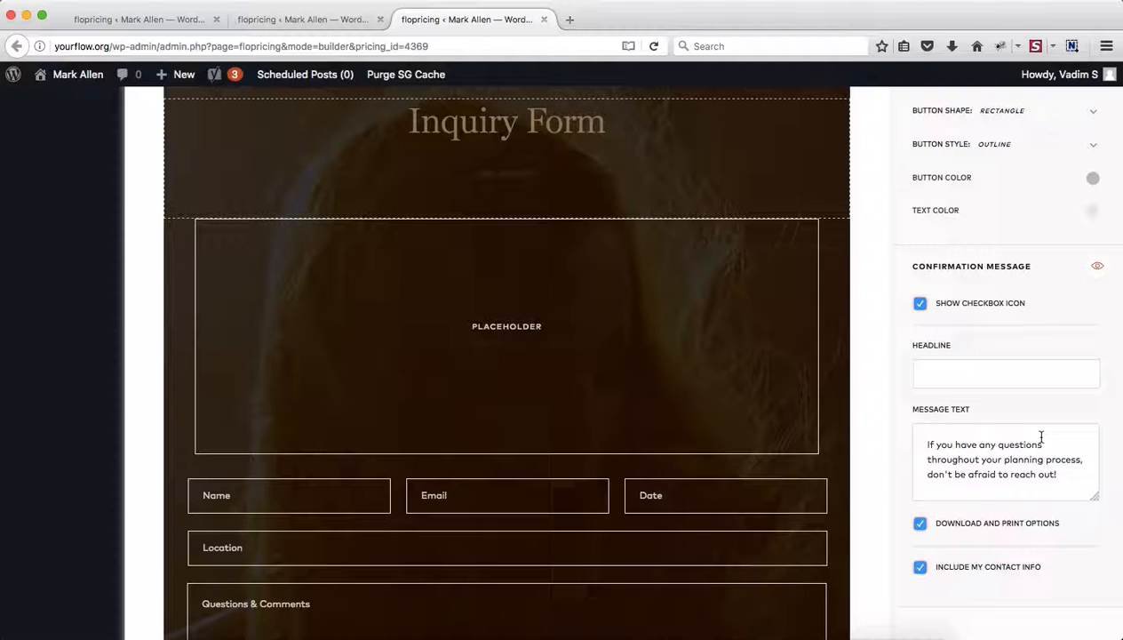
pyautogui.scroll(10, 1040, 438)
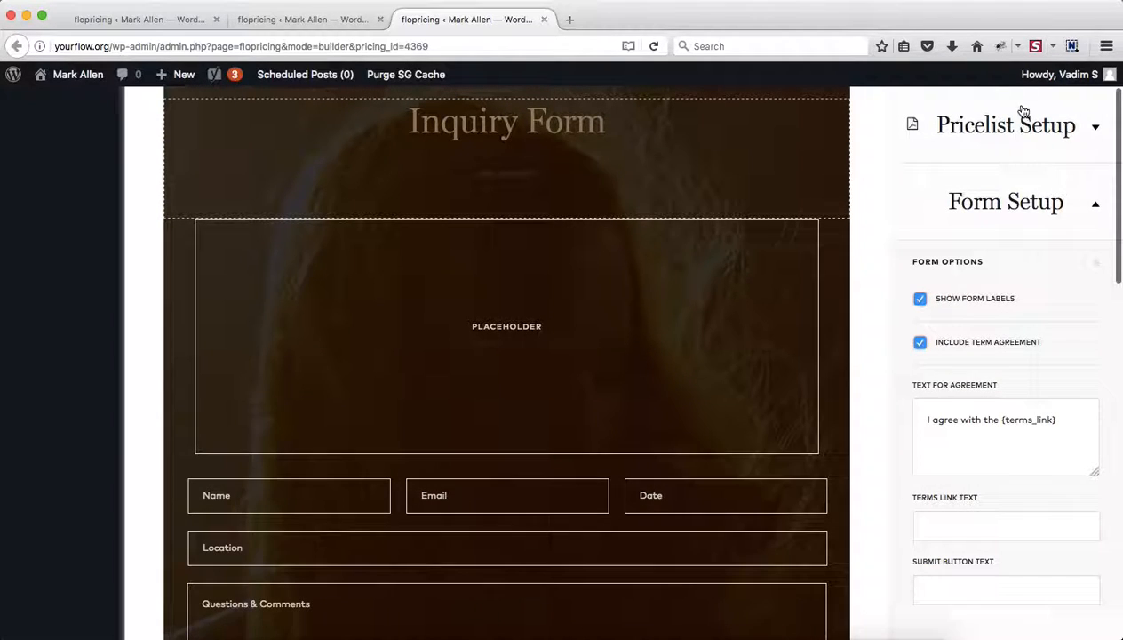
pyautogui.scroll(10, 1020, 278)
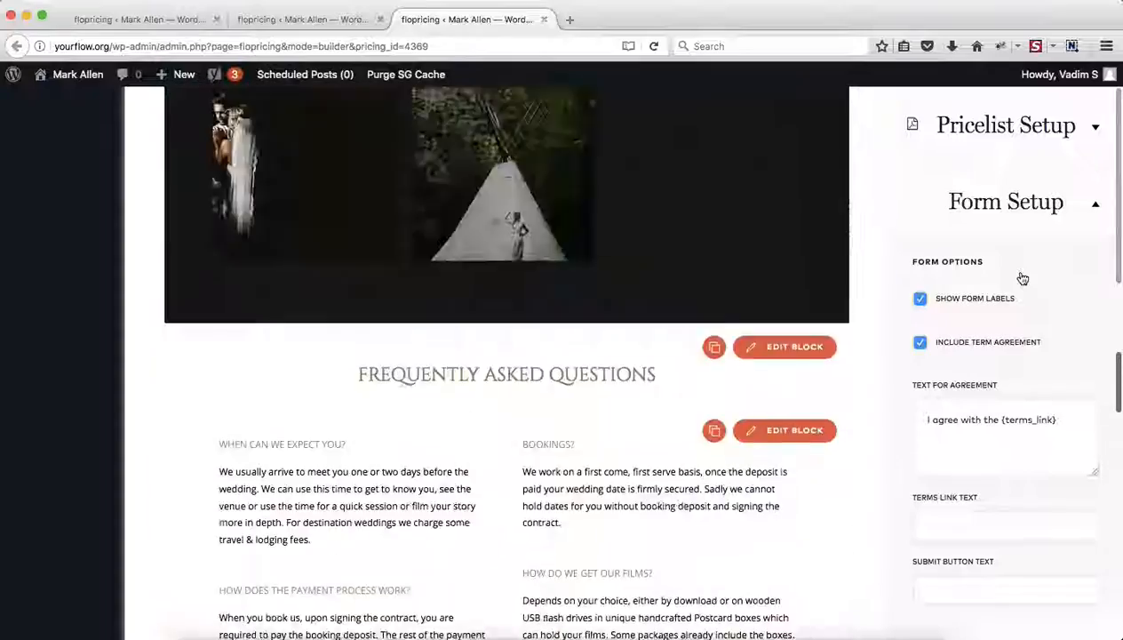
pyautogui.scroll(10, 1023, 278)
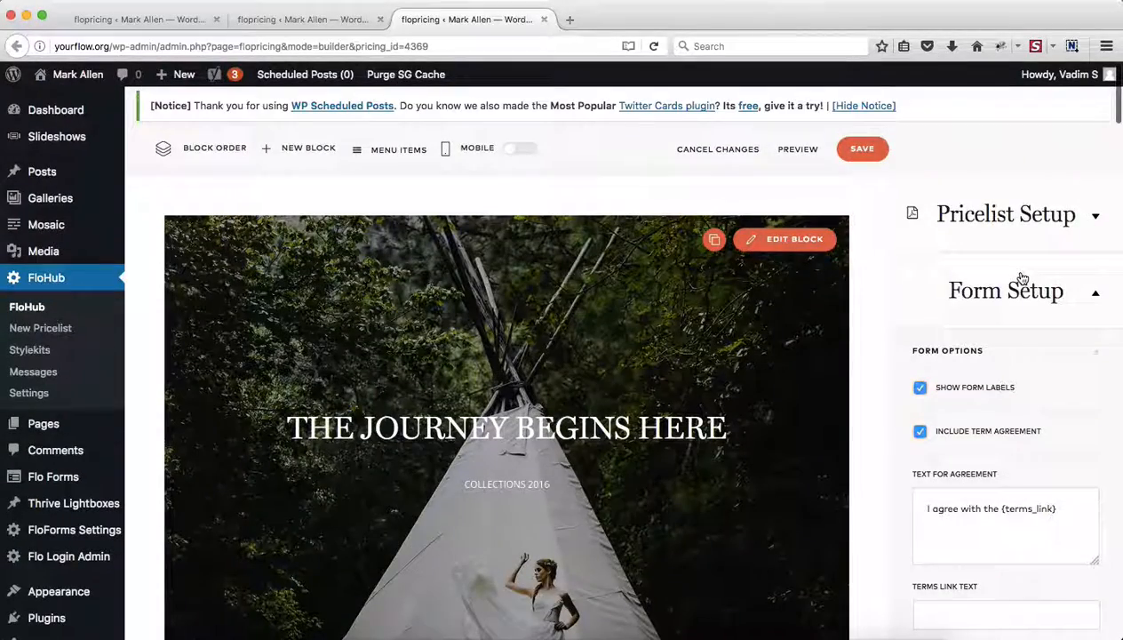